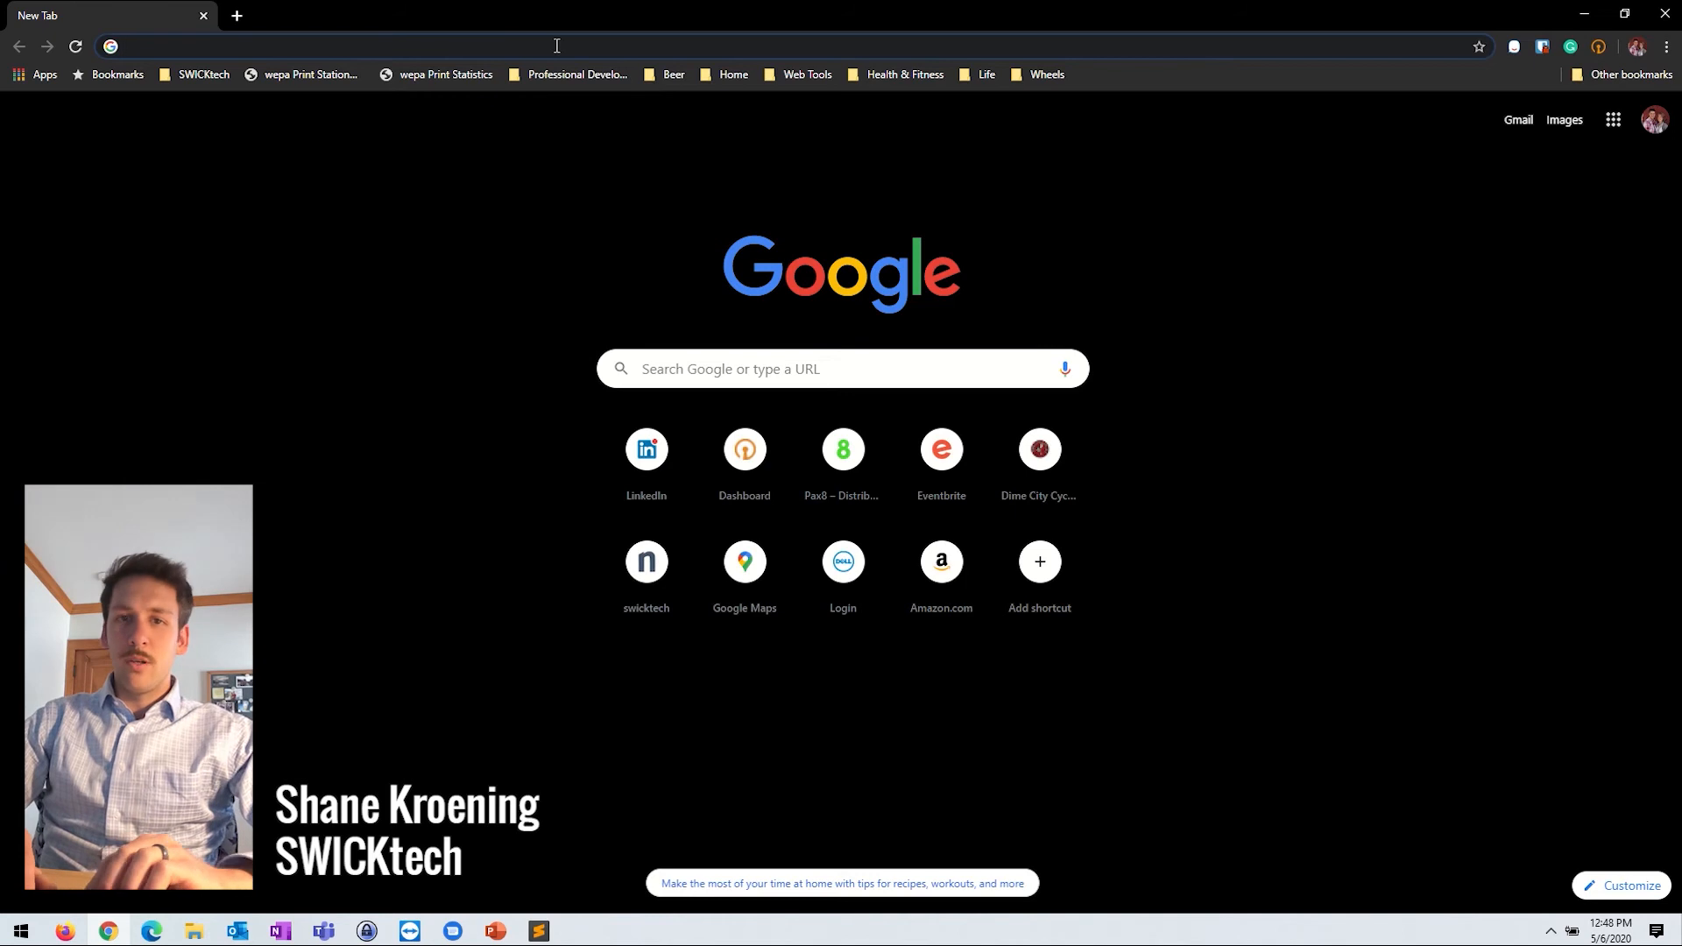
Step: Sign in at portal.office.com with the company work account and its password, choosing to stay signed in
{"action": "type", "text": "por"}
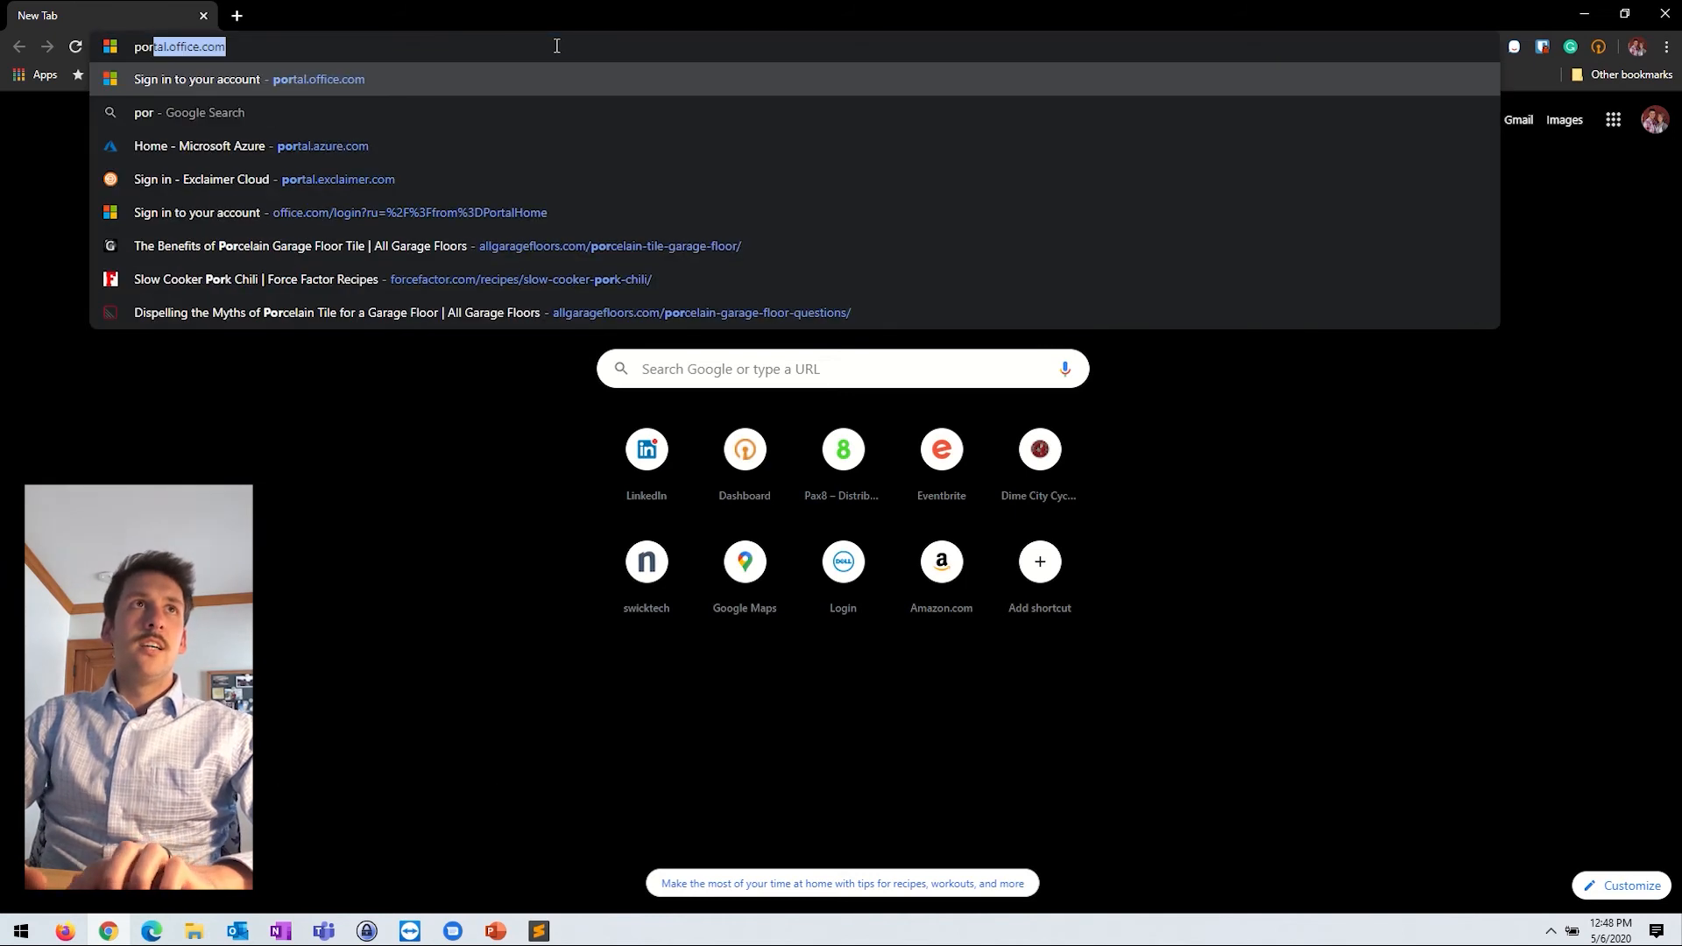
{"action": "type", "text": "tal.office.com"}
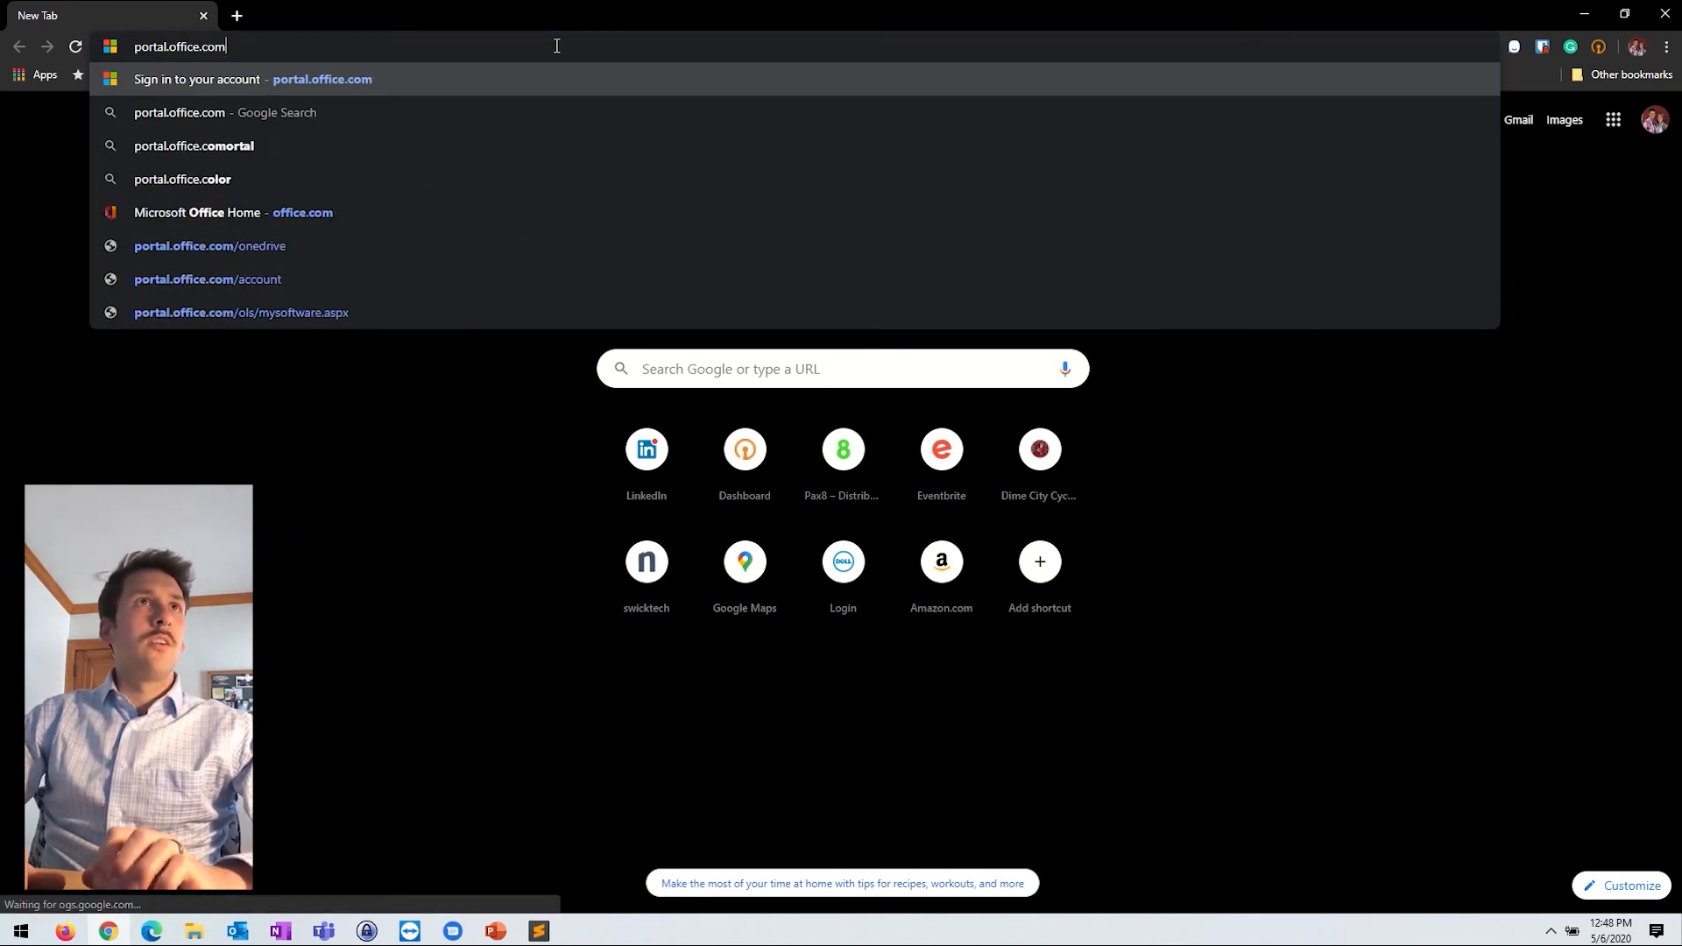
{"action": "key", "text": "Return"}
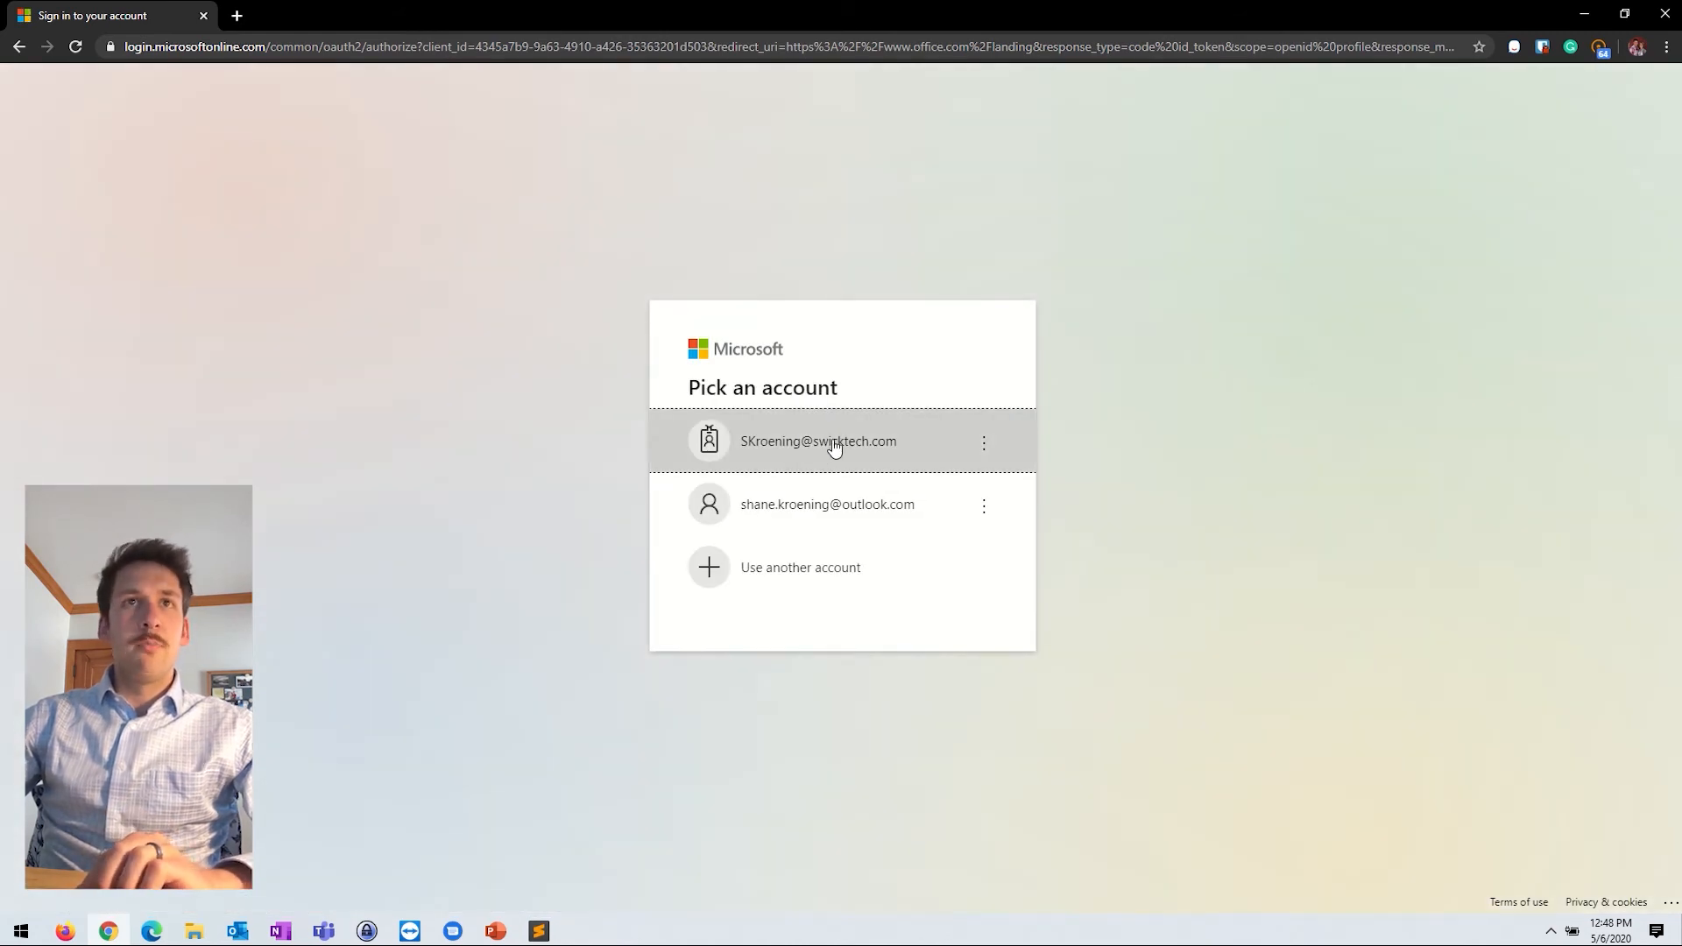
{"action": "left_click", "coordinate": [845, 442]}
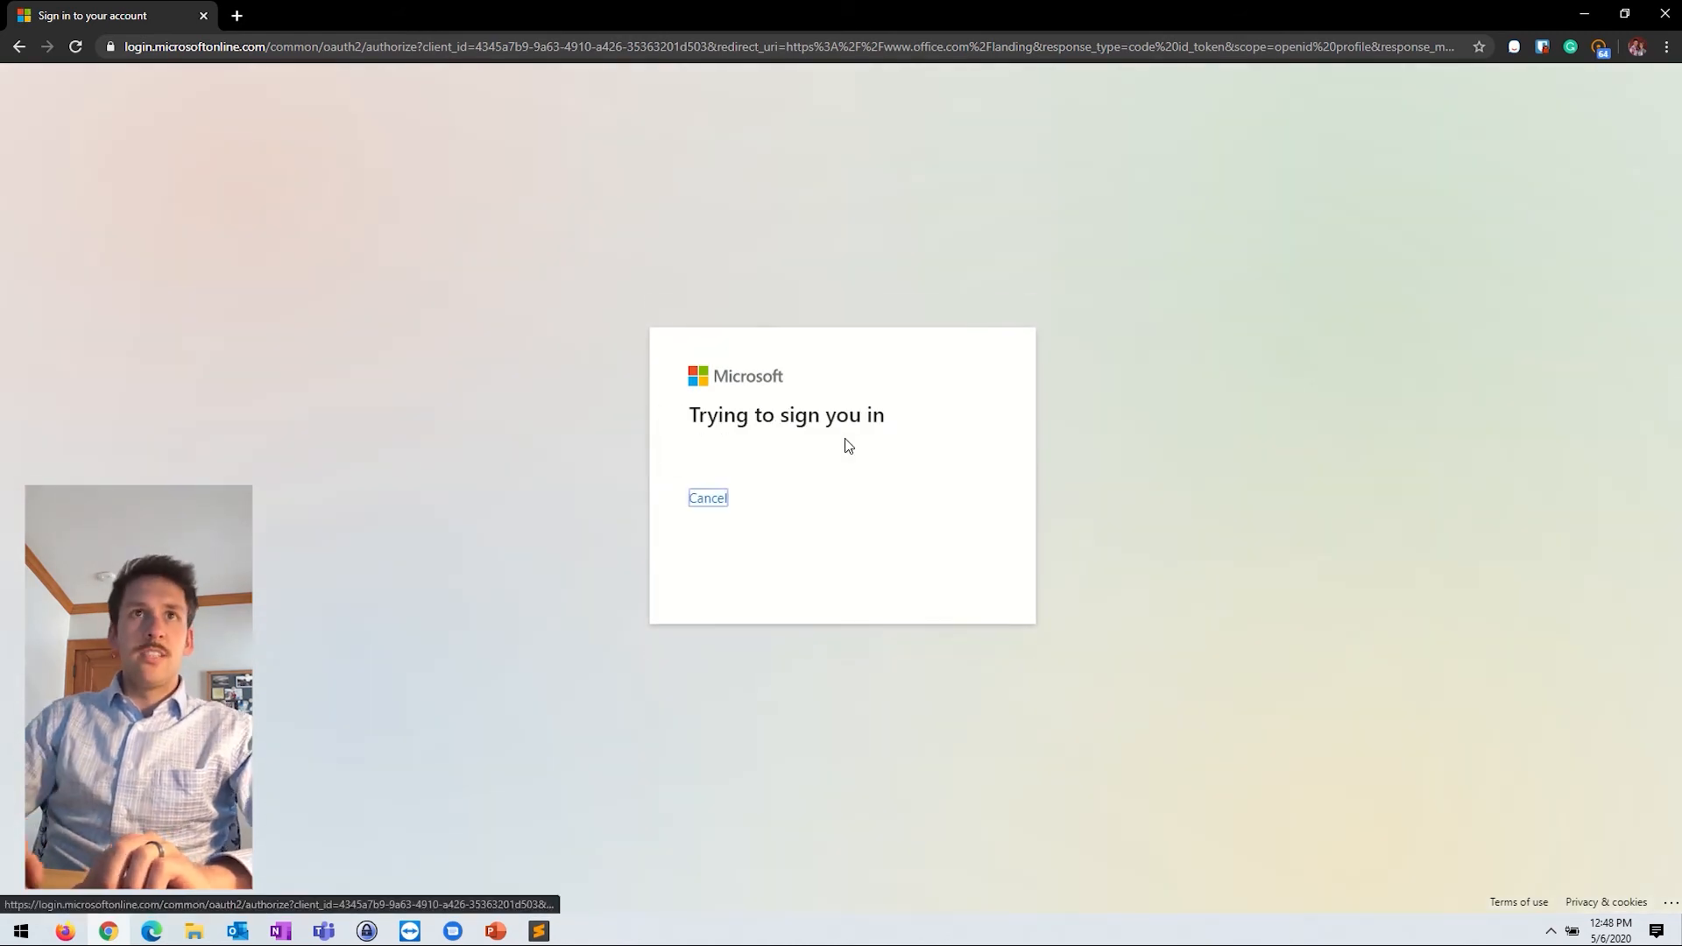
{"action": "type", "text": "•••"}
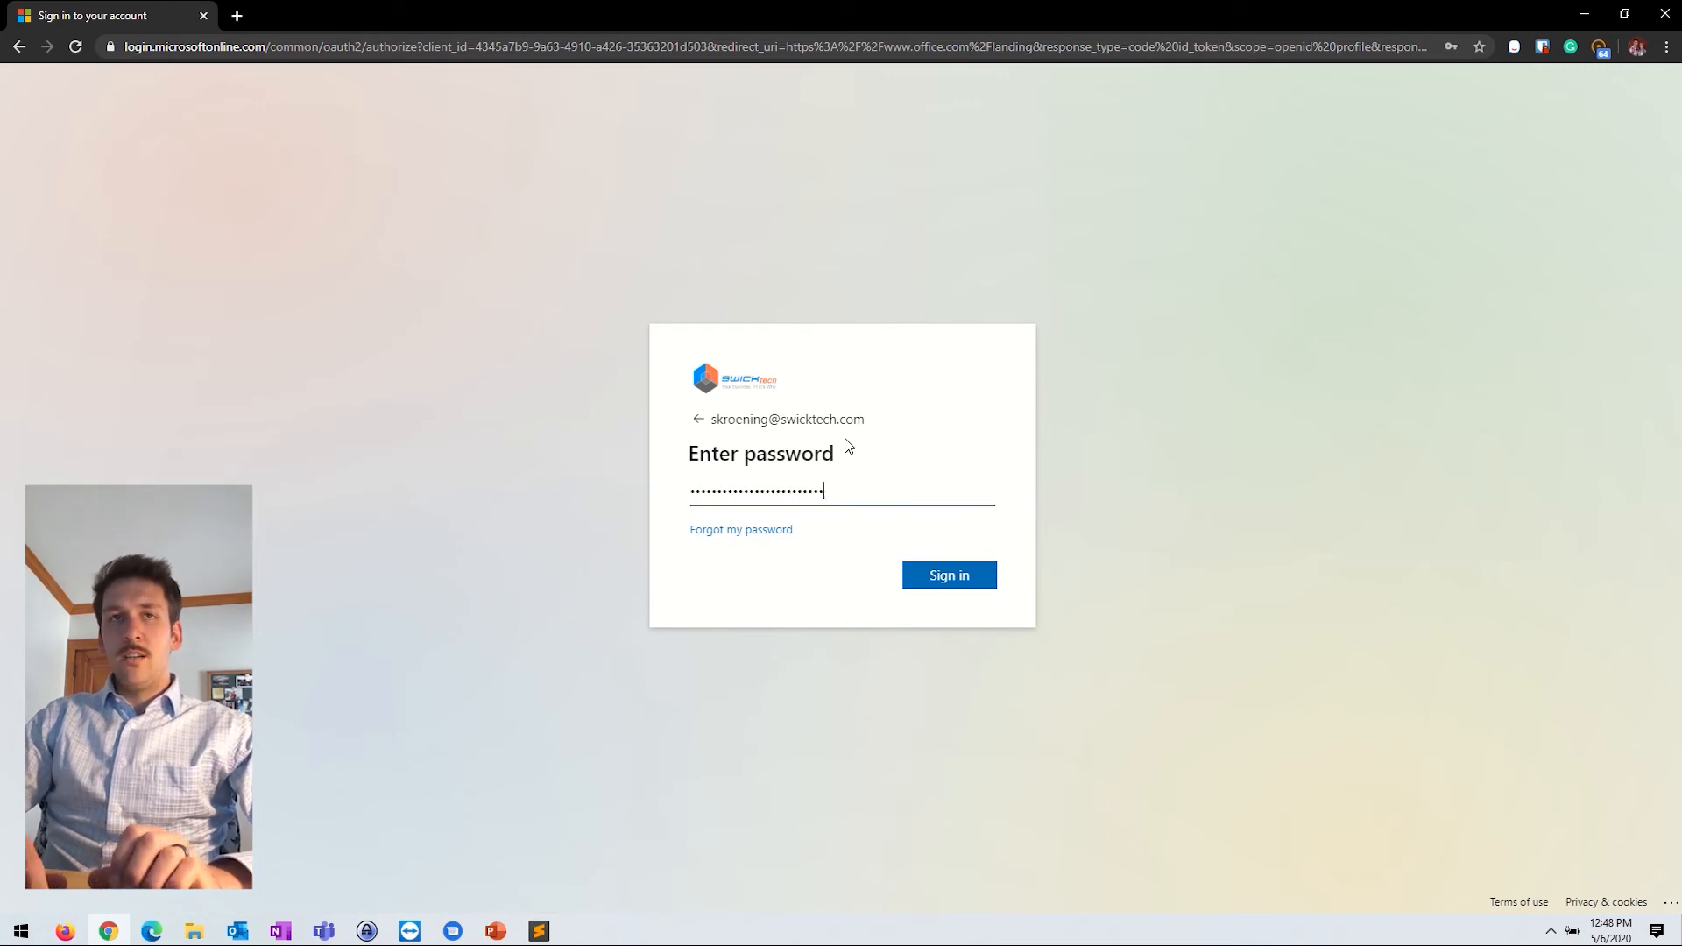
{"action": "key", "text": "Return"}
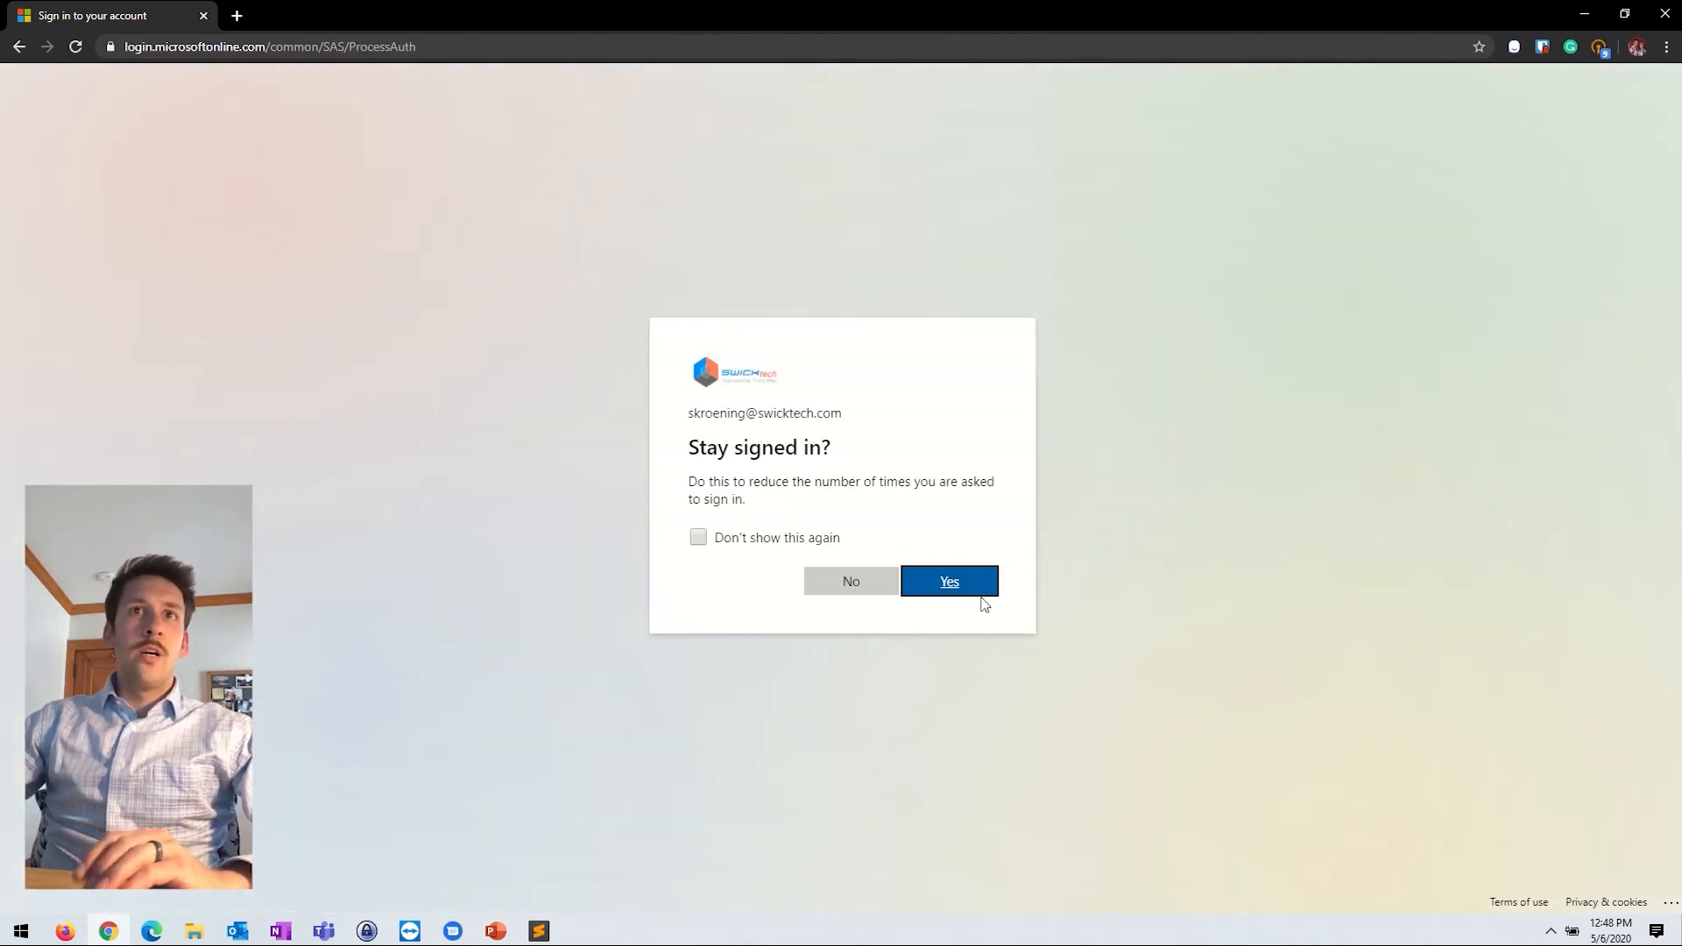
{"action": "left_click", "coordinate": [981, 595]}
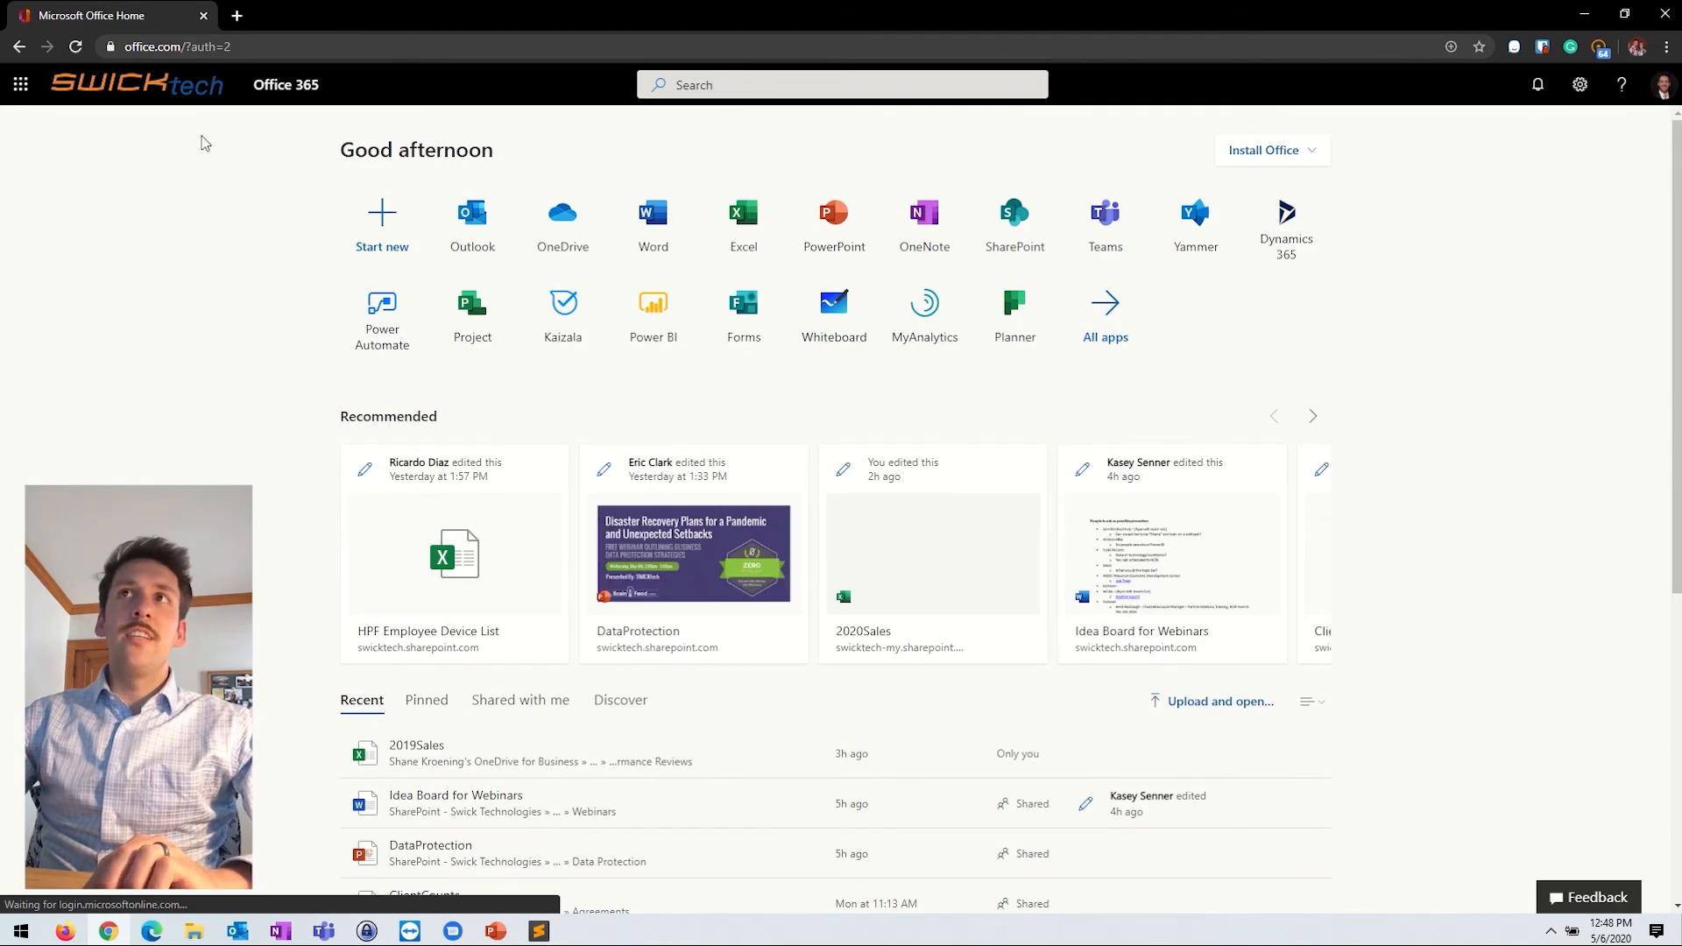
Step: Open OneDrive files from the Office 365 home page, then go to the OneDrive apps download page
{"action": "left_click", "coordinate": [568, 226]}
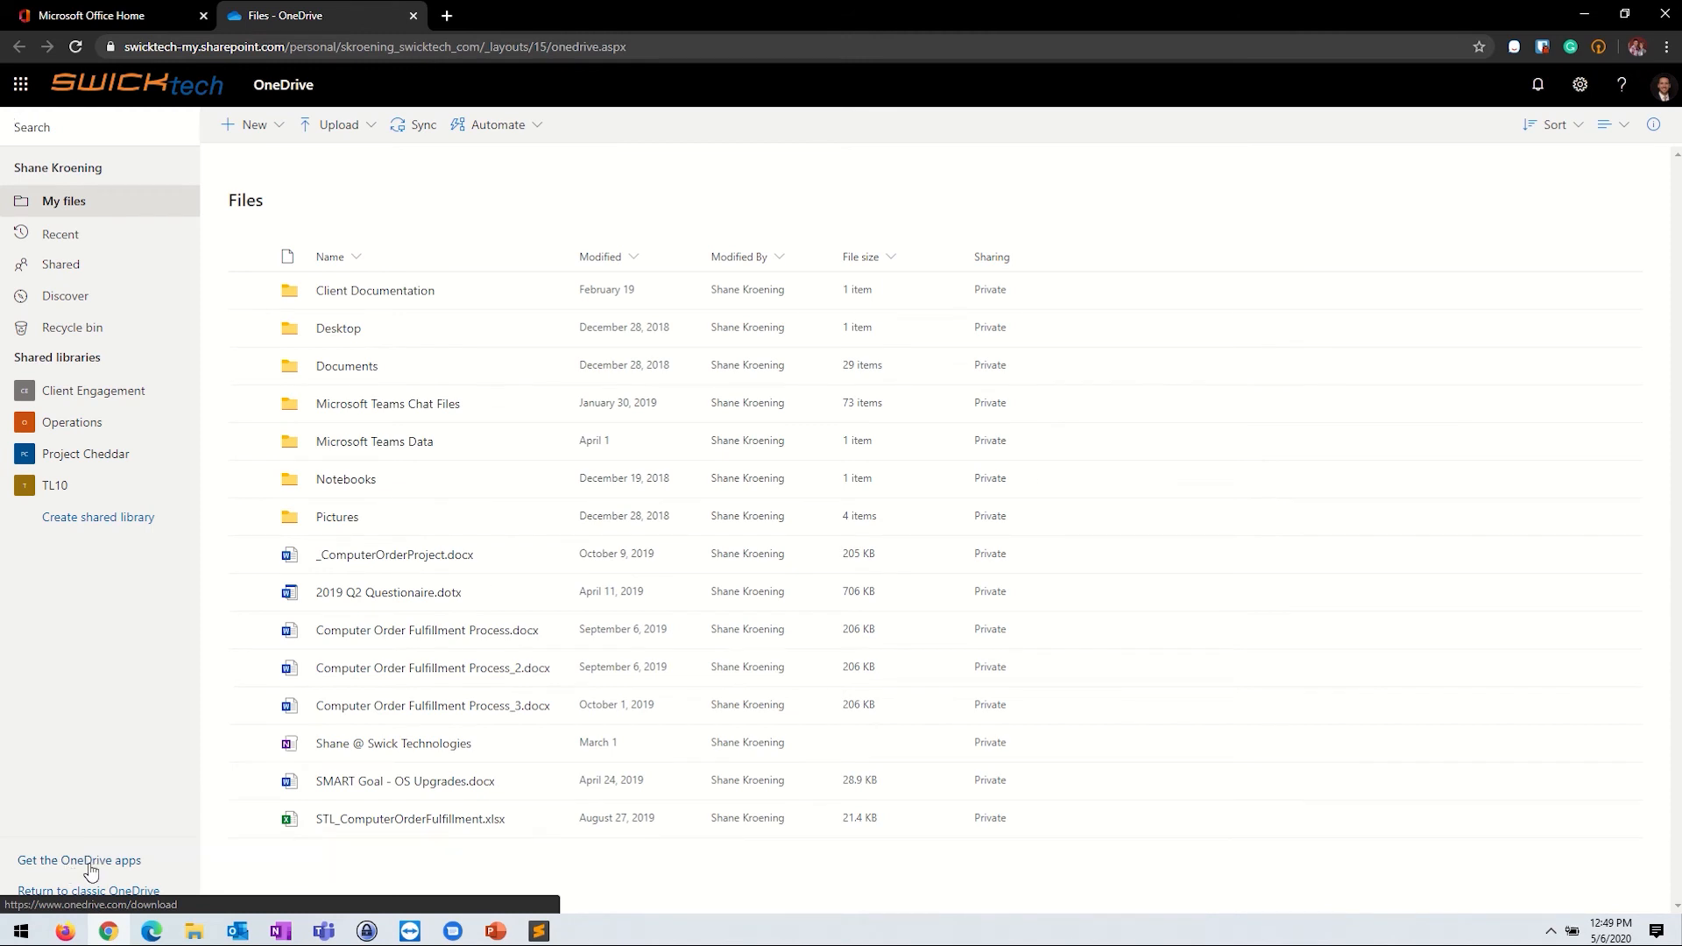
{"action": "left_click", "coordinate": [90, 863]}
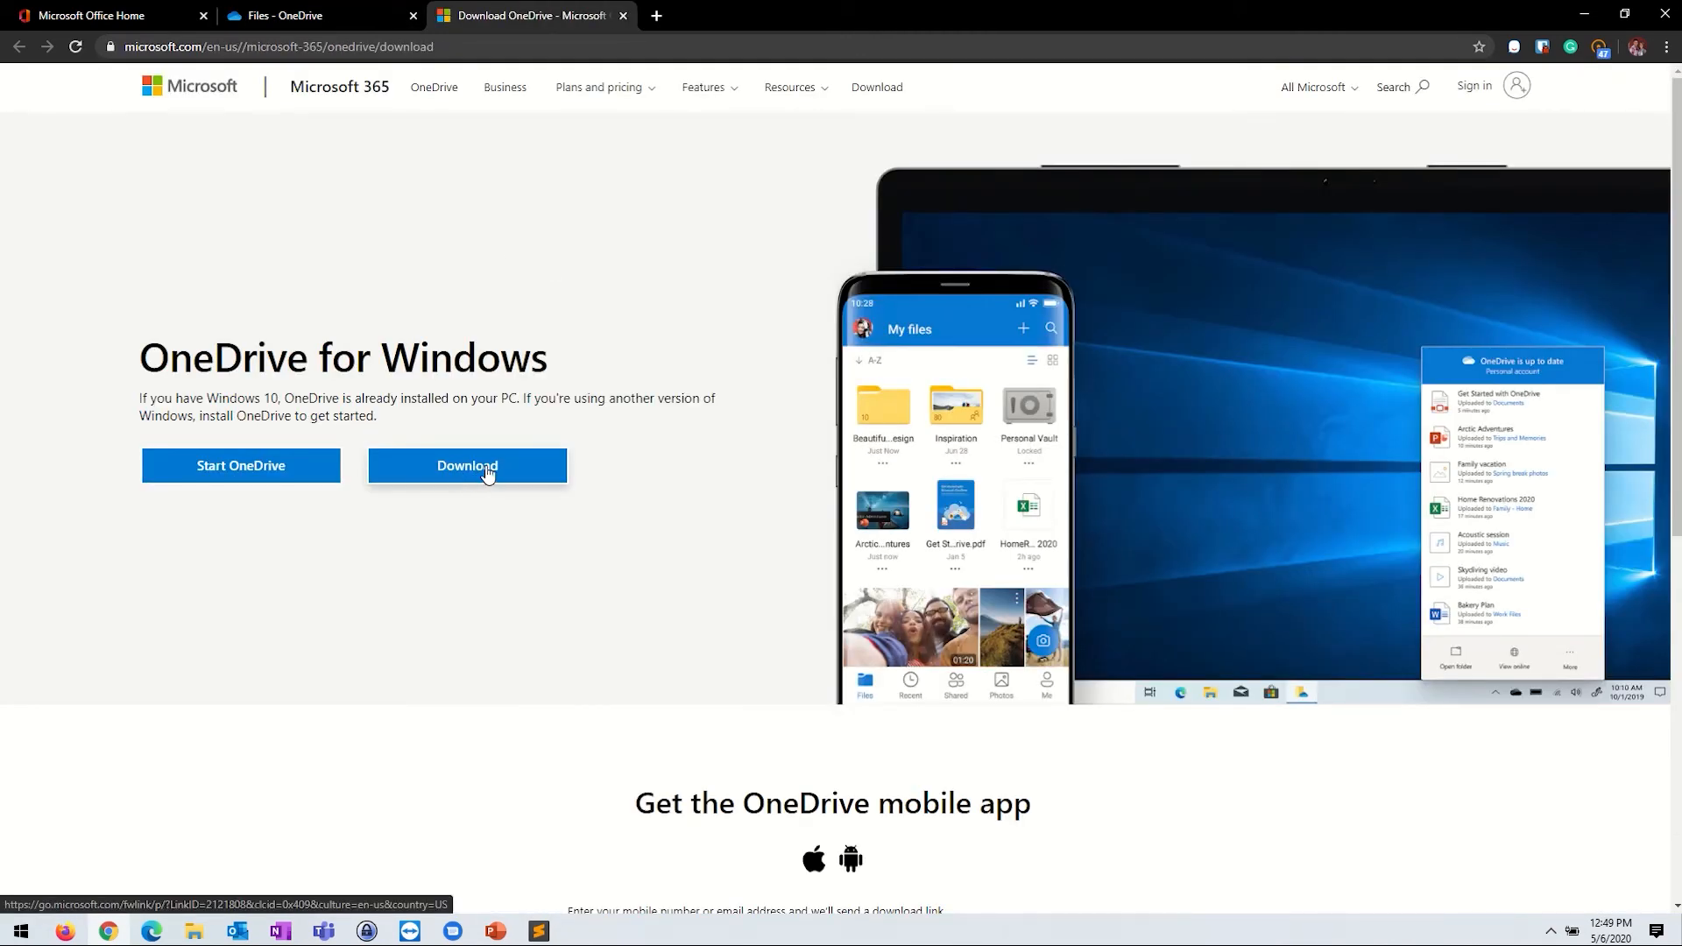
Step: Download the OneDrive installer to Downloads as OneDriveSetup (1).exe and run it
{"action": "left_click", "coordinate": [450, 481]}
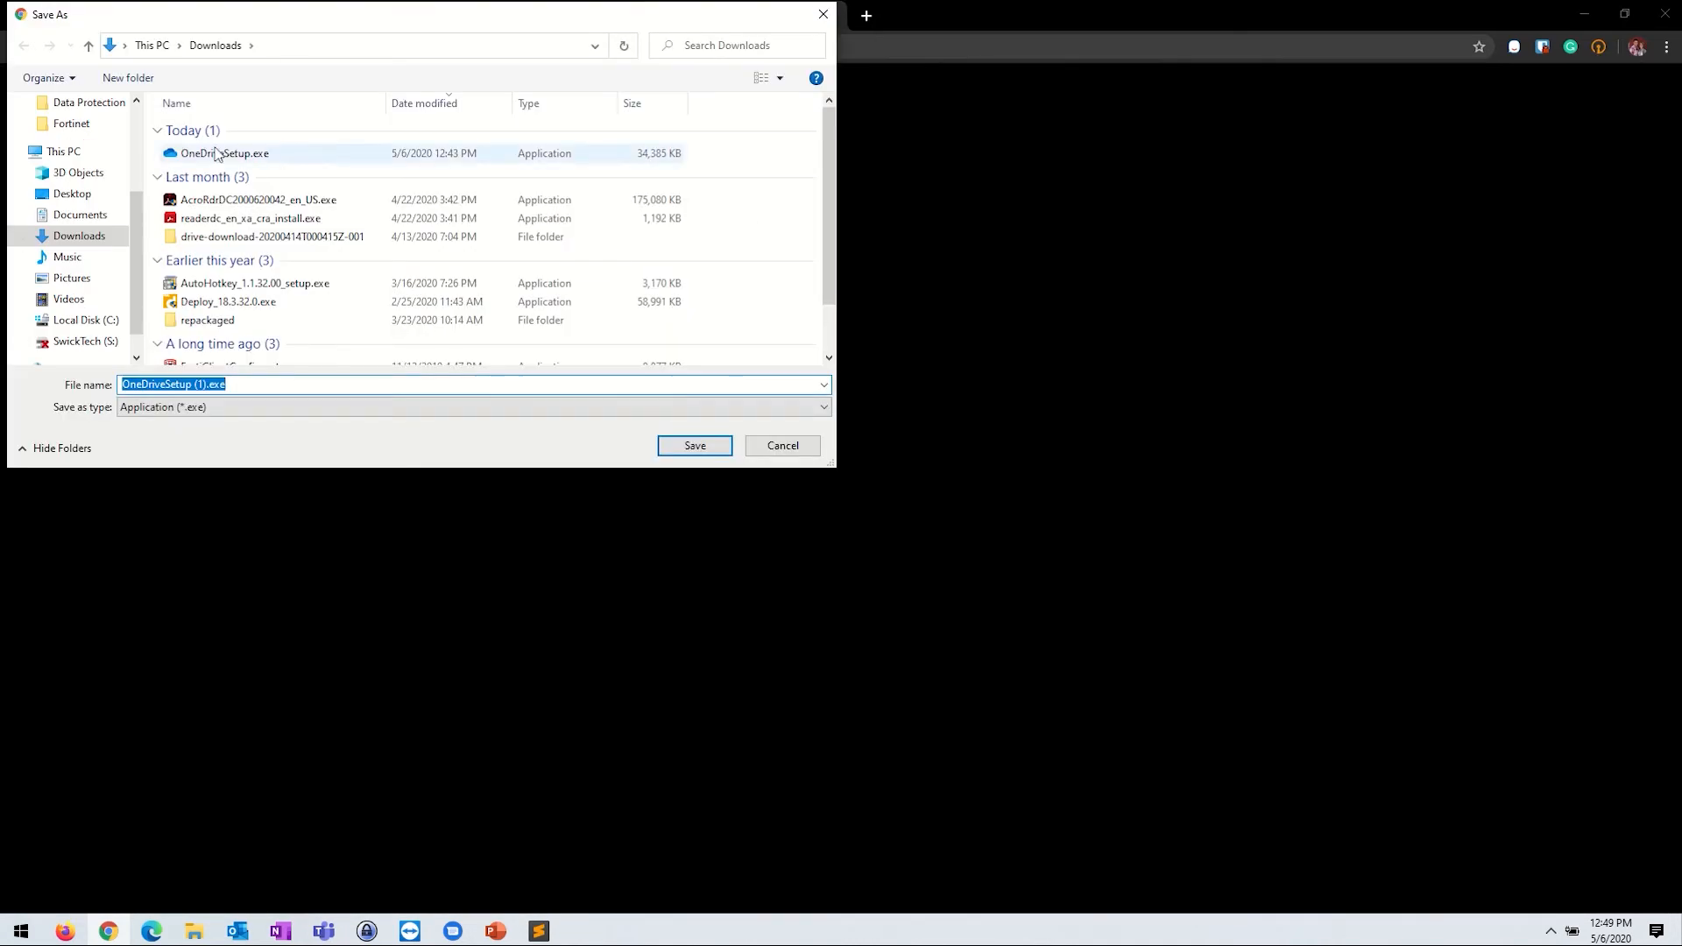
{"action": "left_click", "coordinate": [698, 448]}
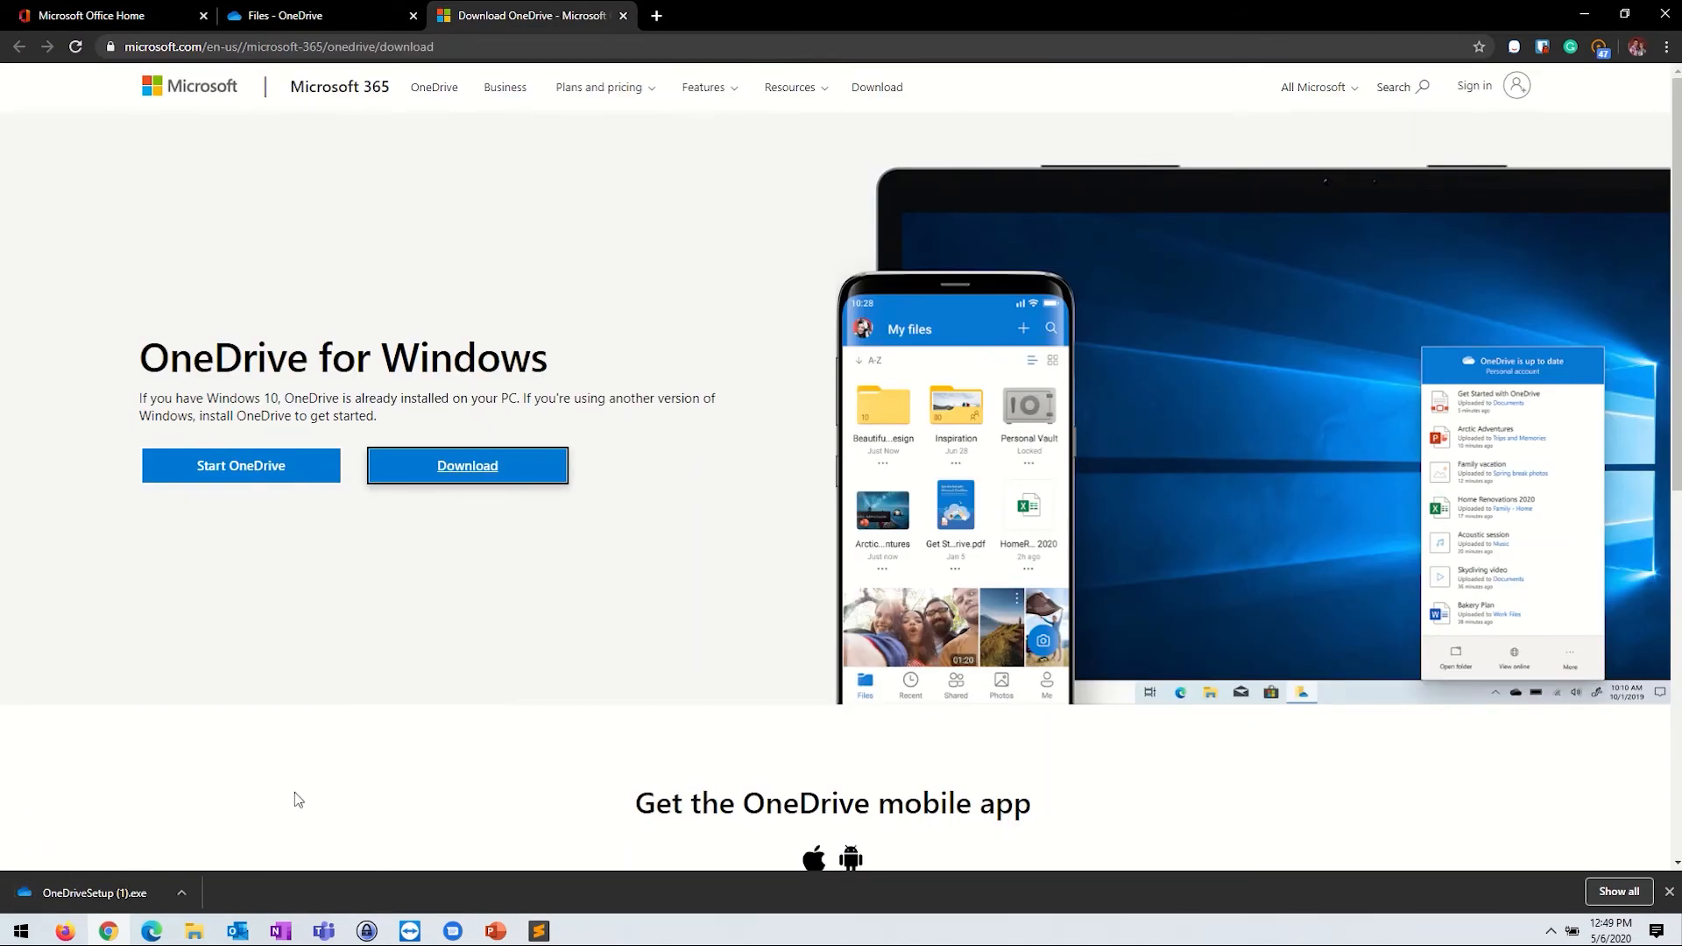
{"action": "left_click", "coordinate": [76, 897]}
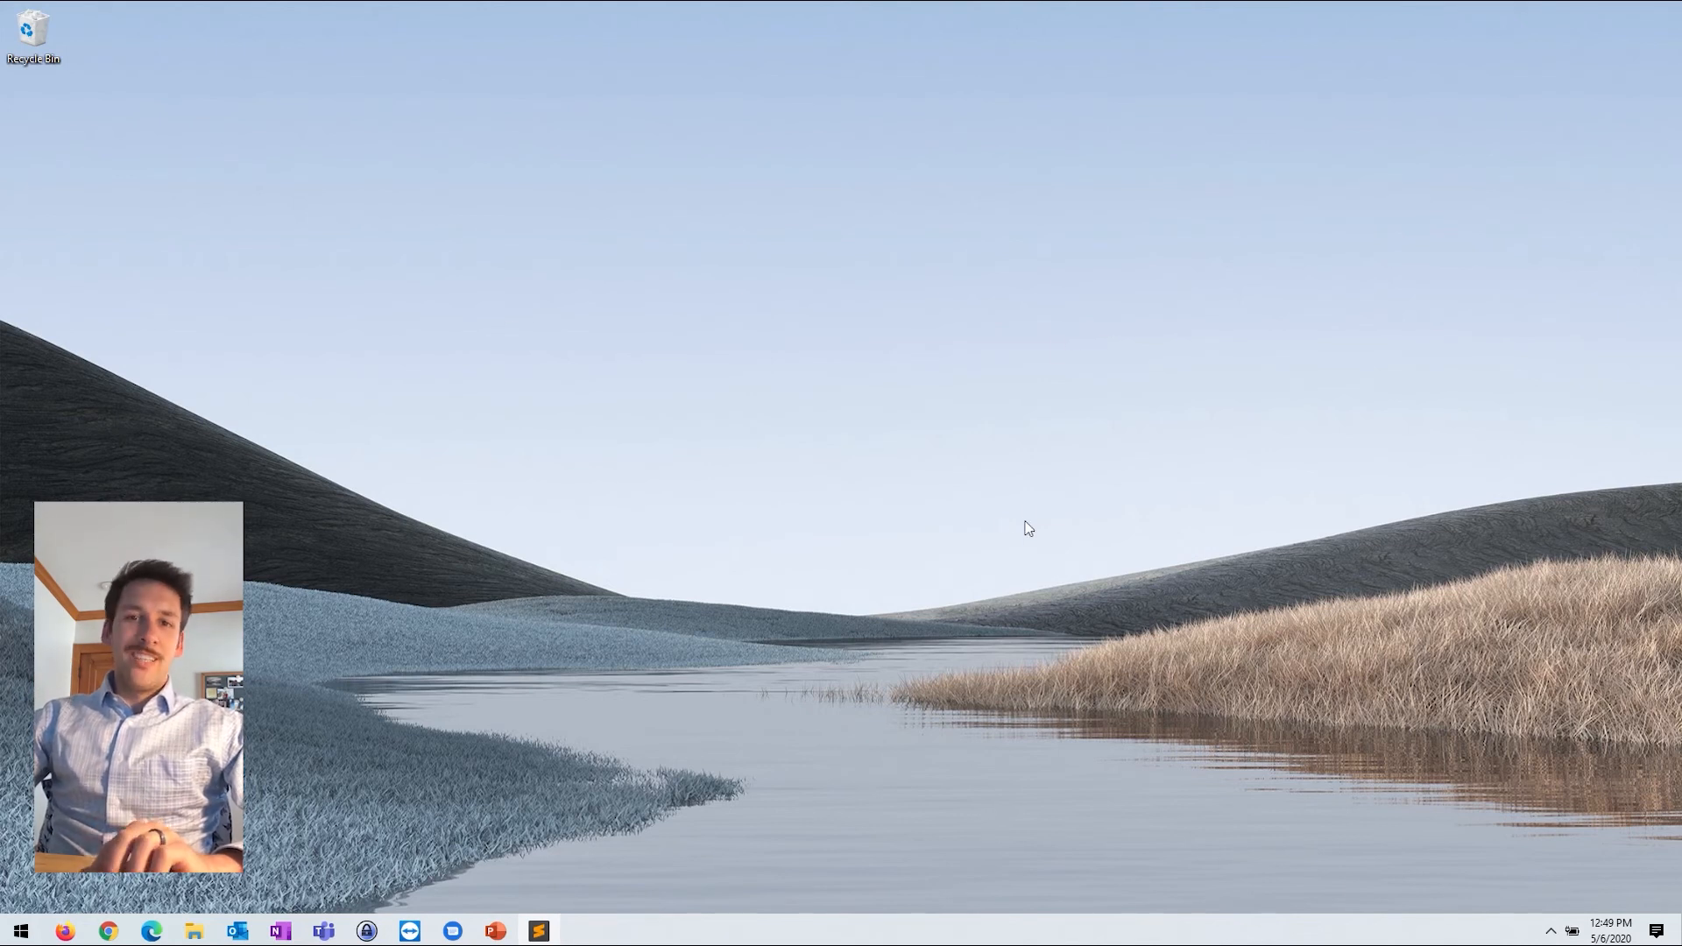
Step: Check OneDrive's tray status panel, start sign-in, then close the Set up OneDrive window
{"action": "left_click", "coordinate": [1552, 932]}
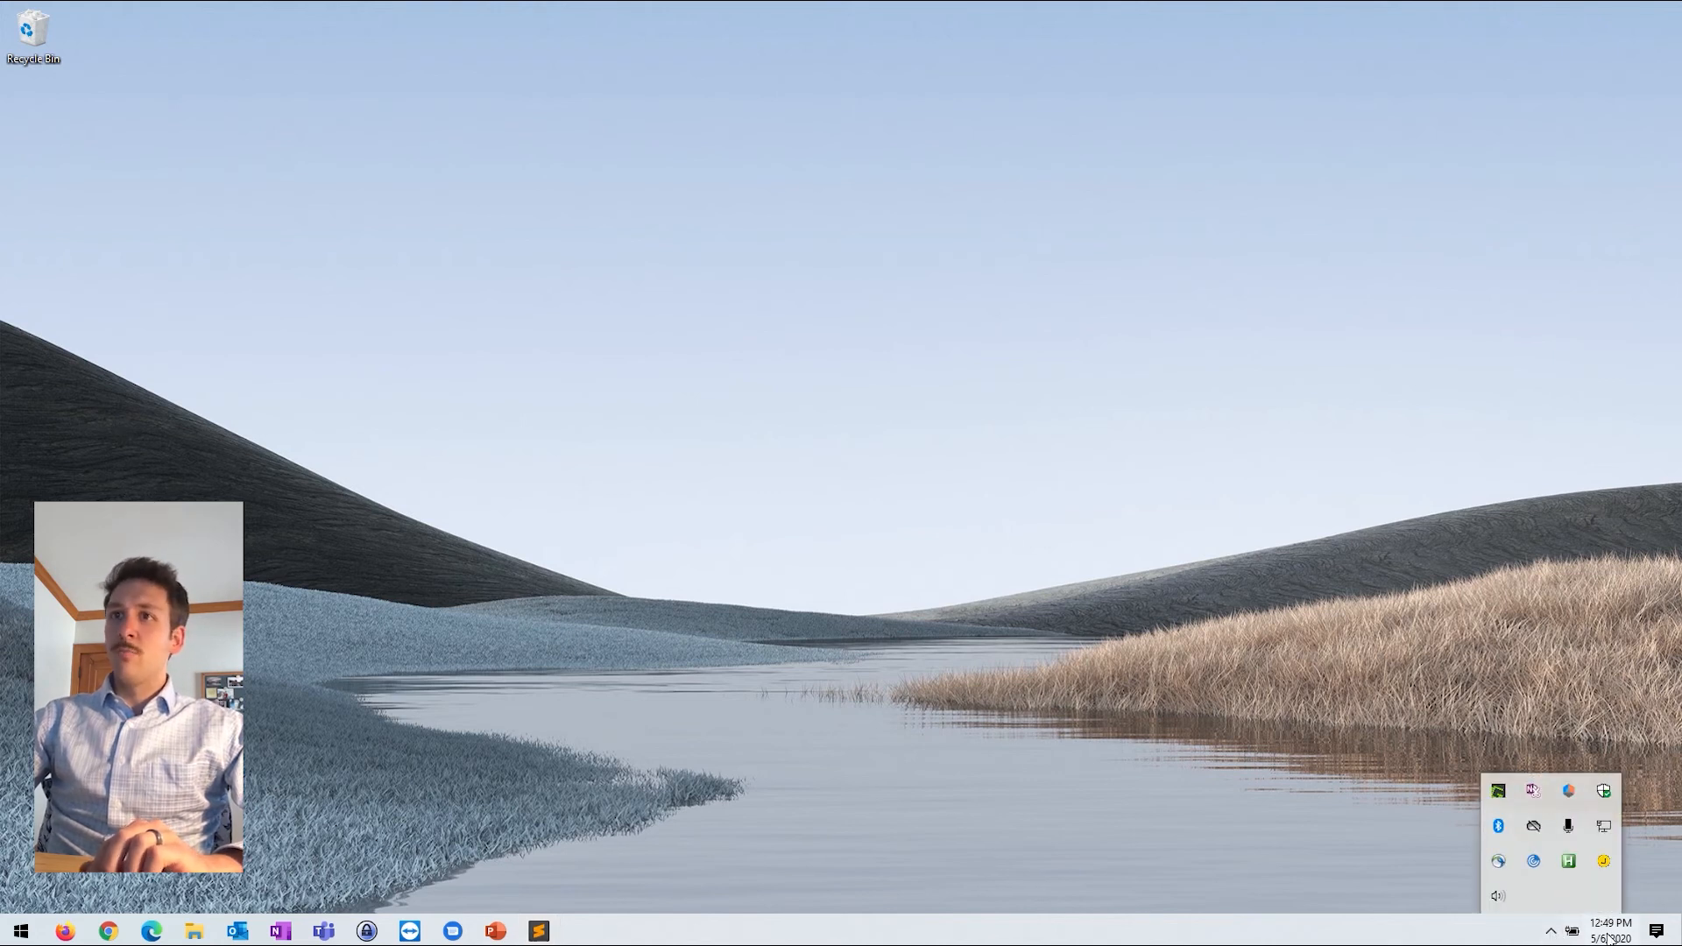
{"action": "left_click", "coordinate": [1533, 825]}
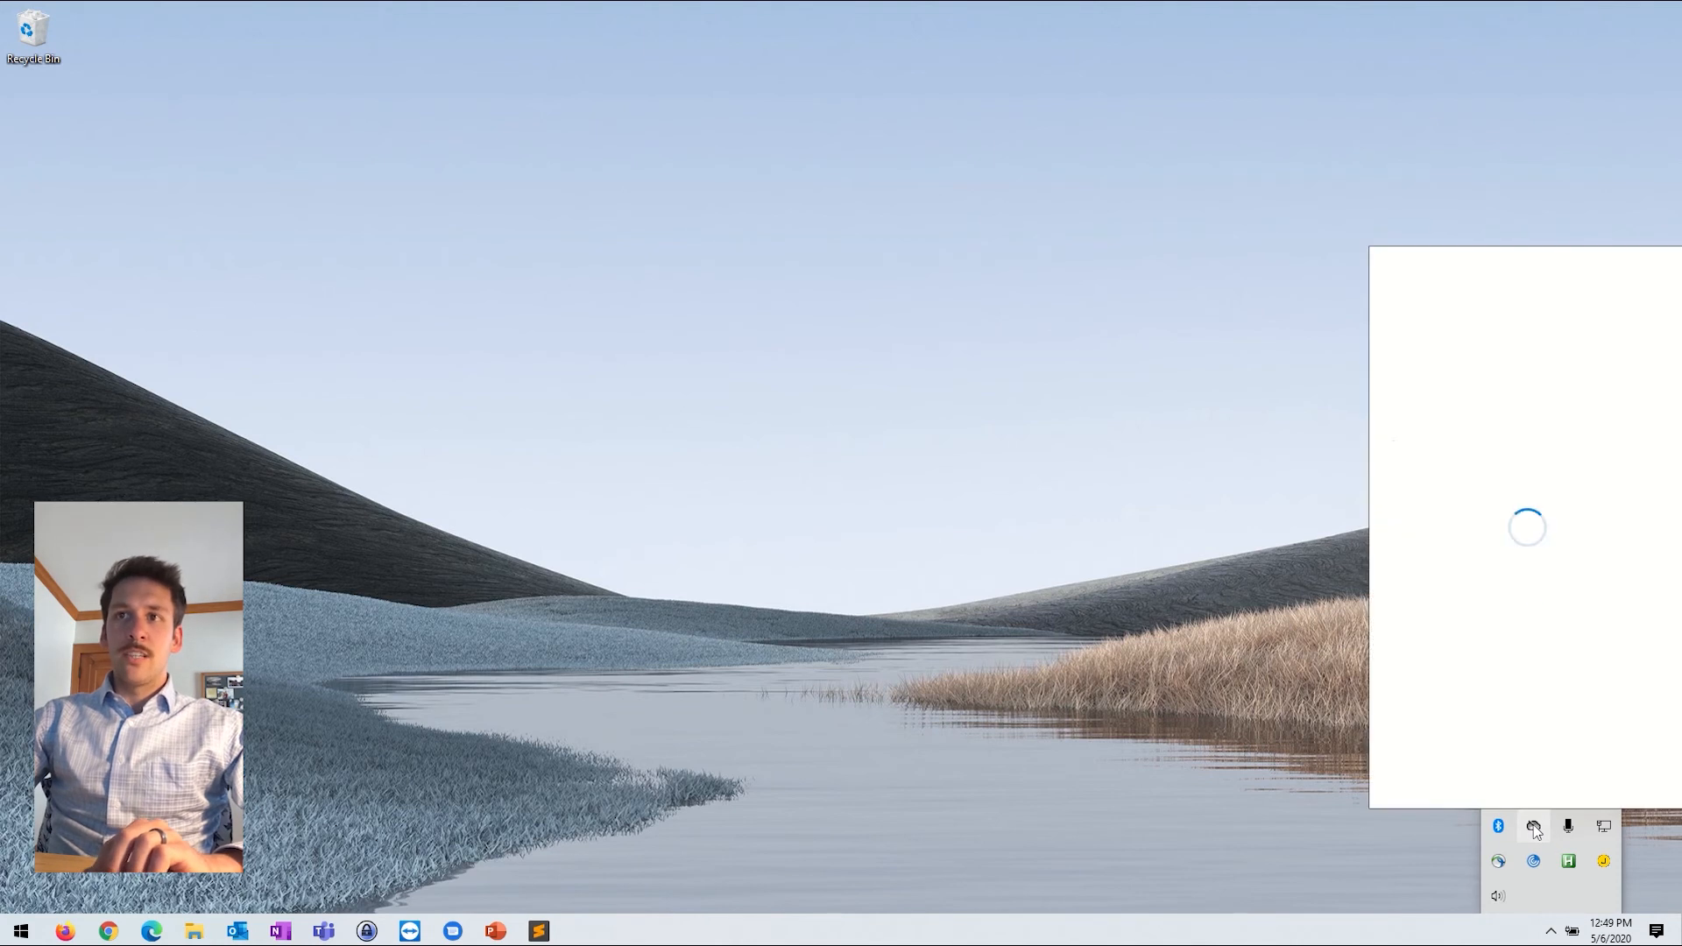
{"action": "left_click", "coordinate": [1525, 493]}
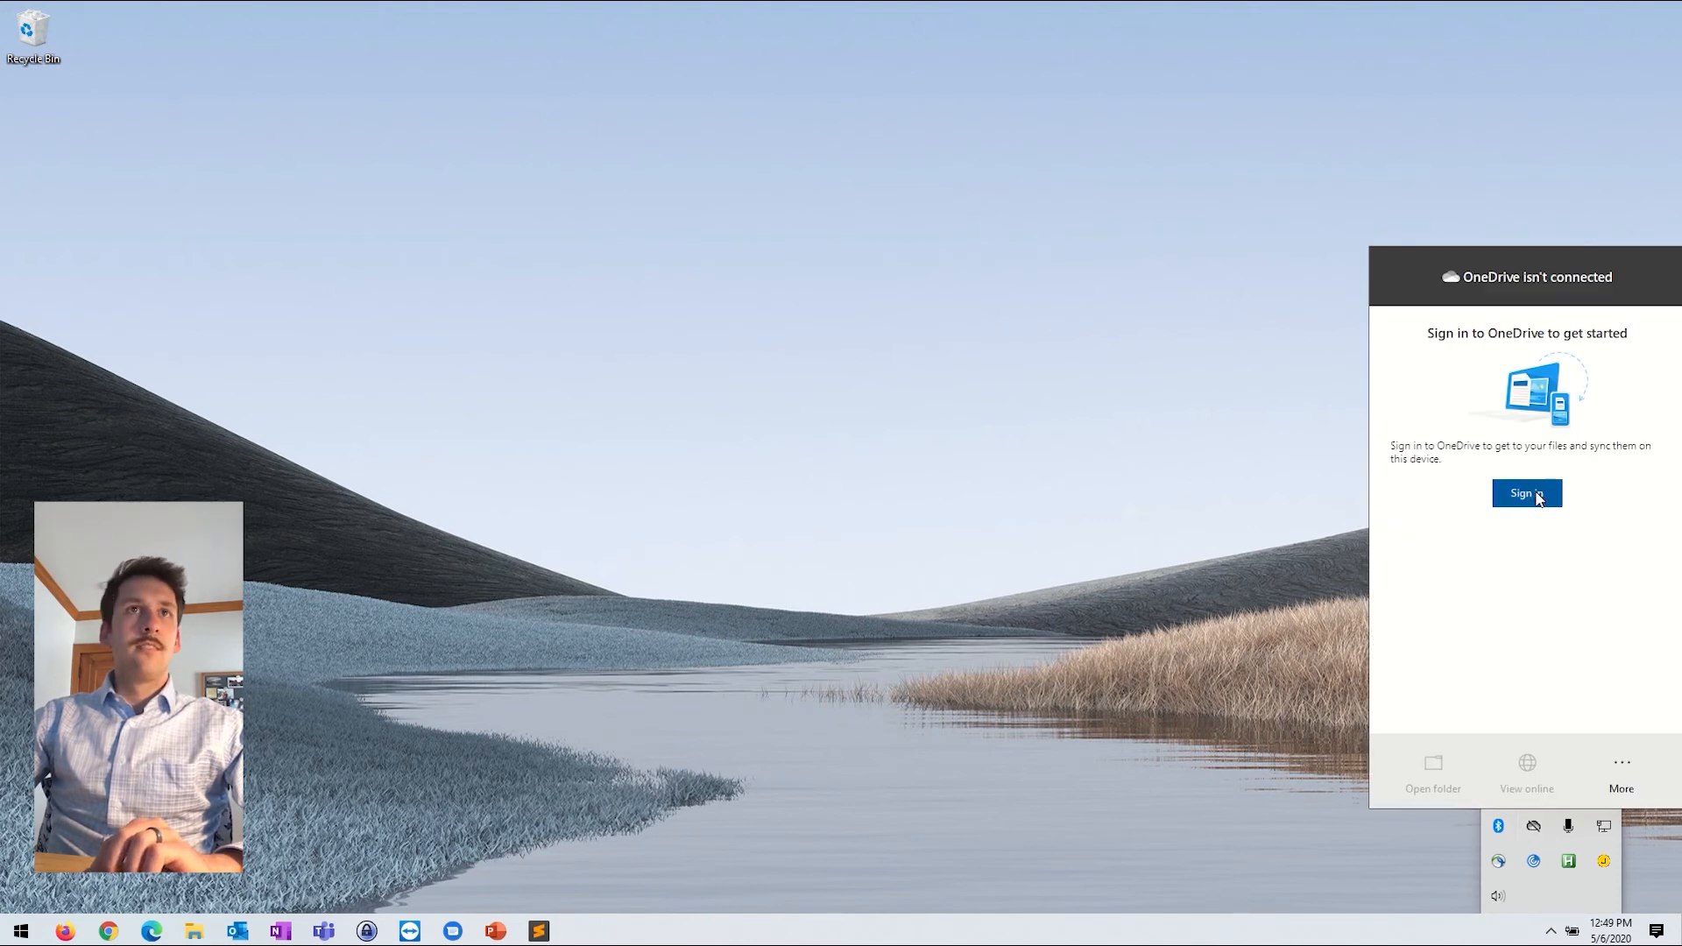
{"action": "left_click", "coordinate": [1086, 212]}
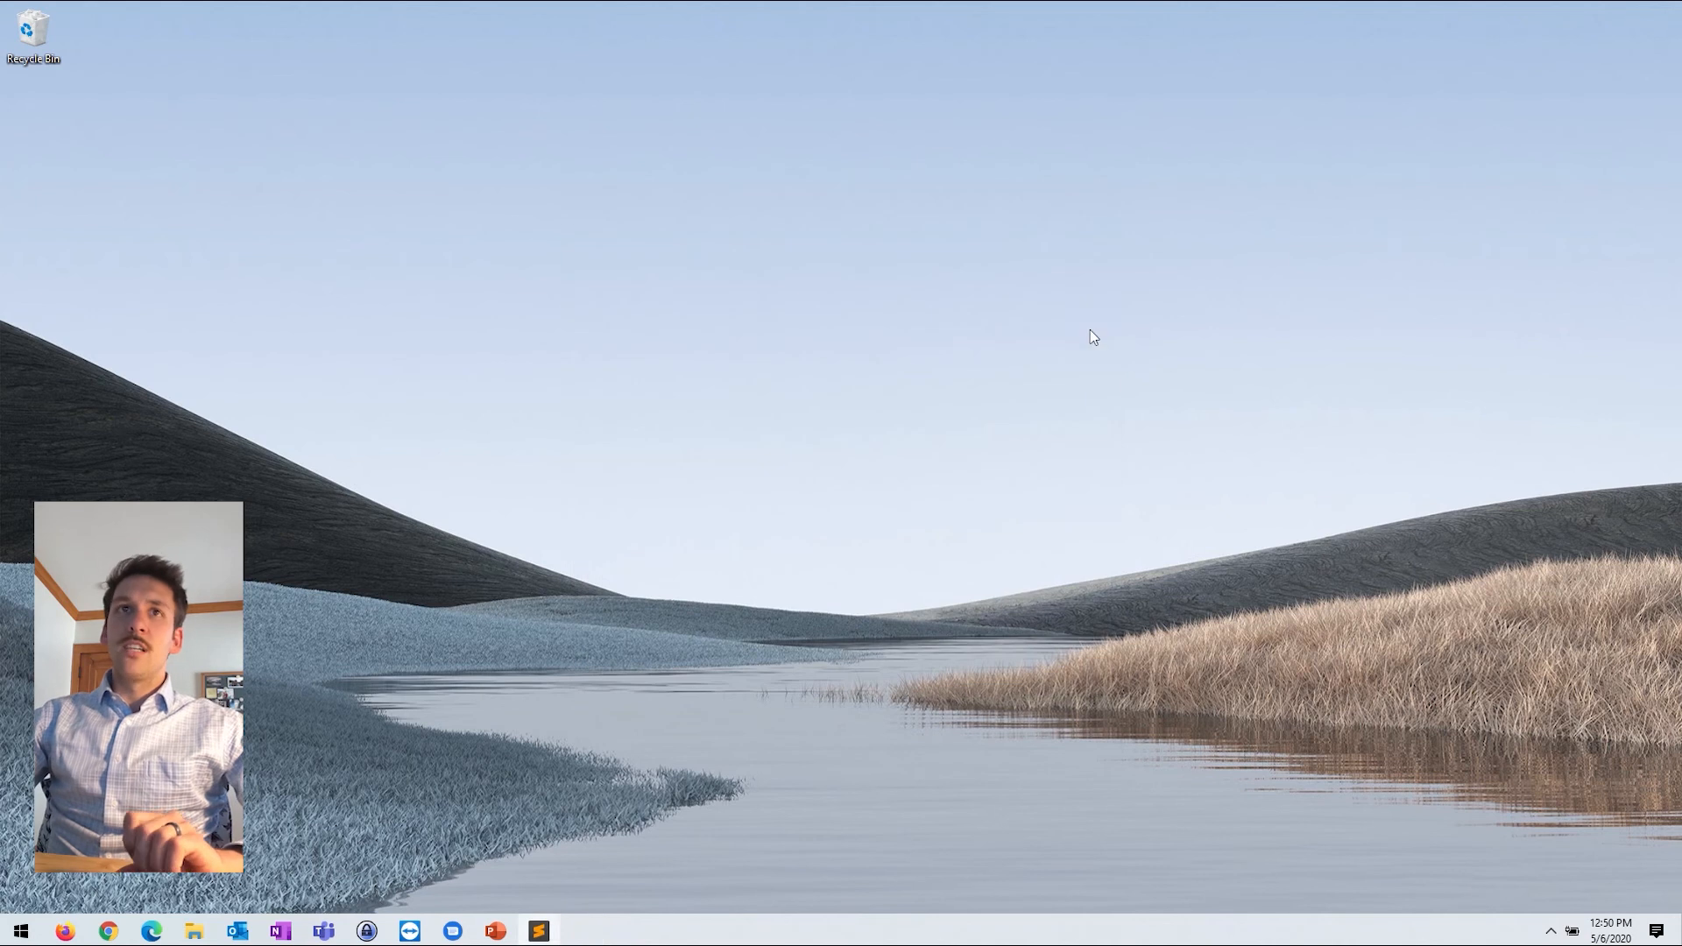
Step: Search the Start menu for 'onedr' and launch the OneDrive app from the results
{"action": "key", "text": "super"}
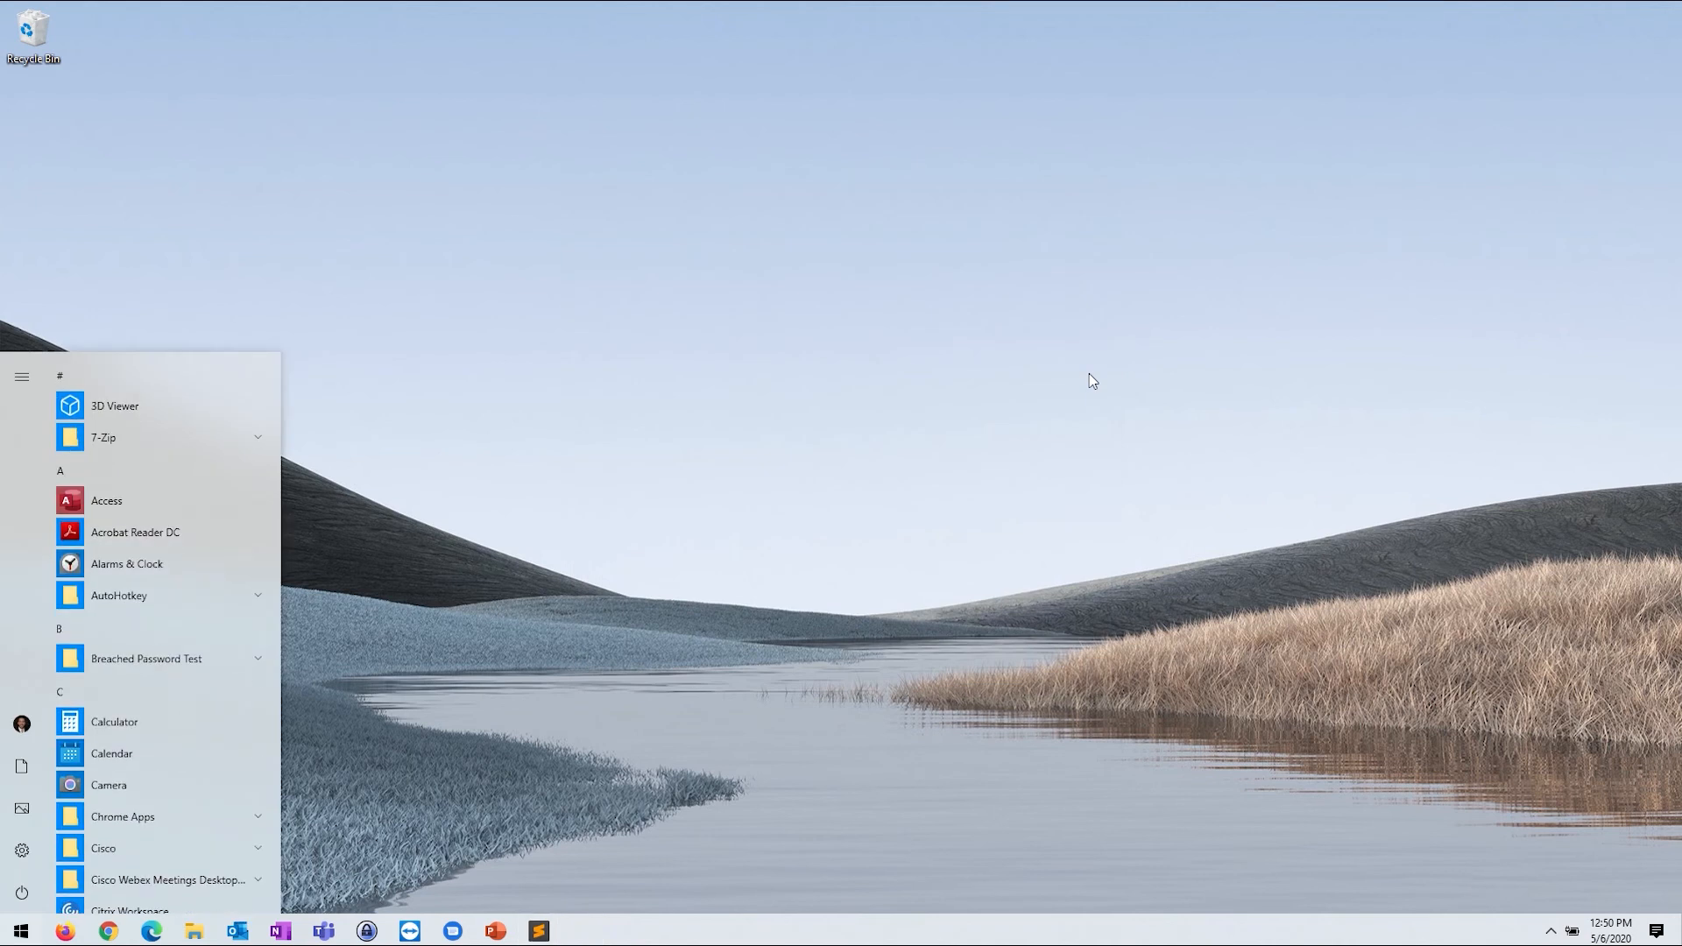
{"action": "key", "text": "super"}
{"action": "left_click", "coordinate": [7, 933]}
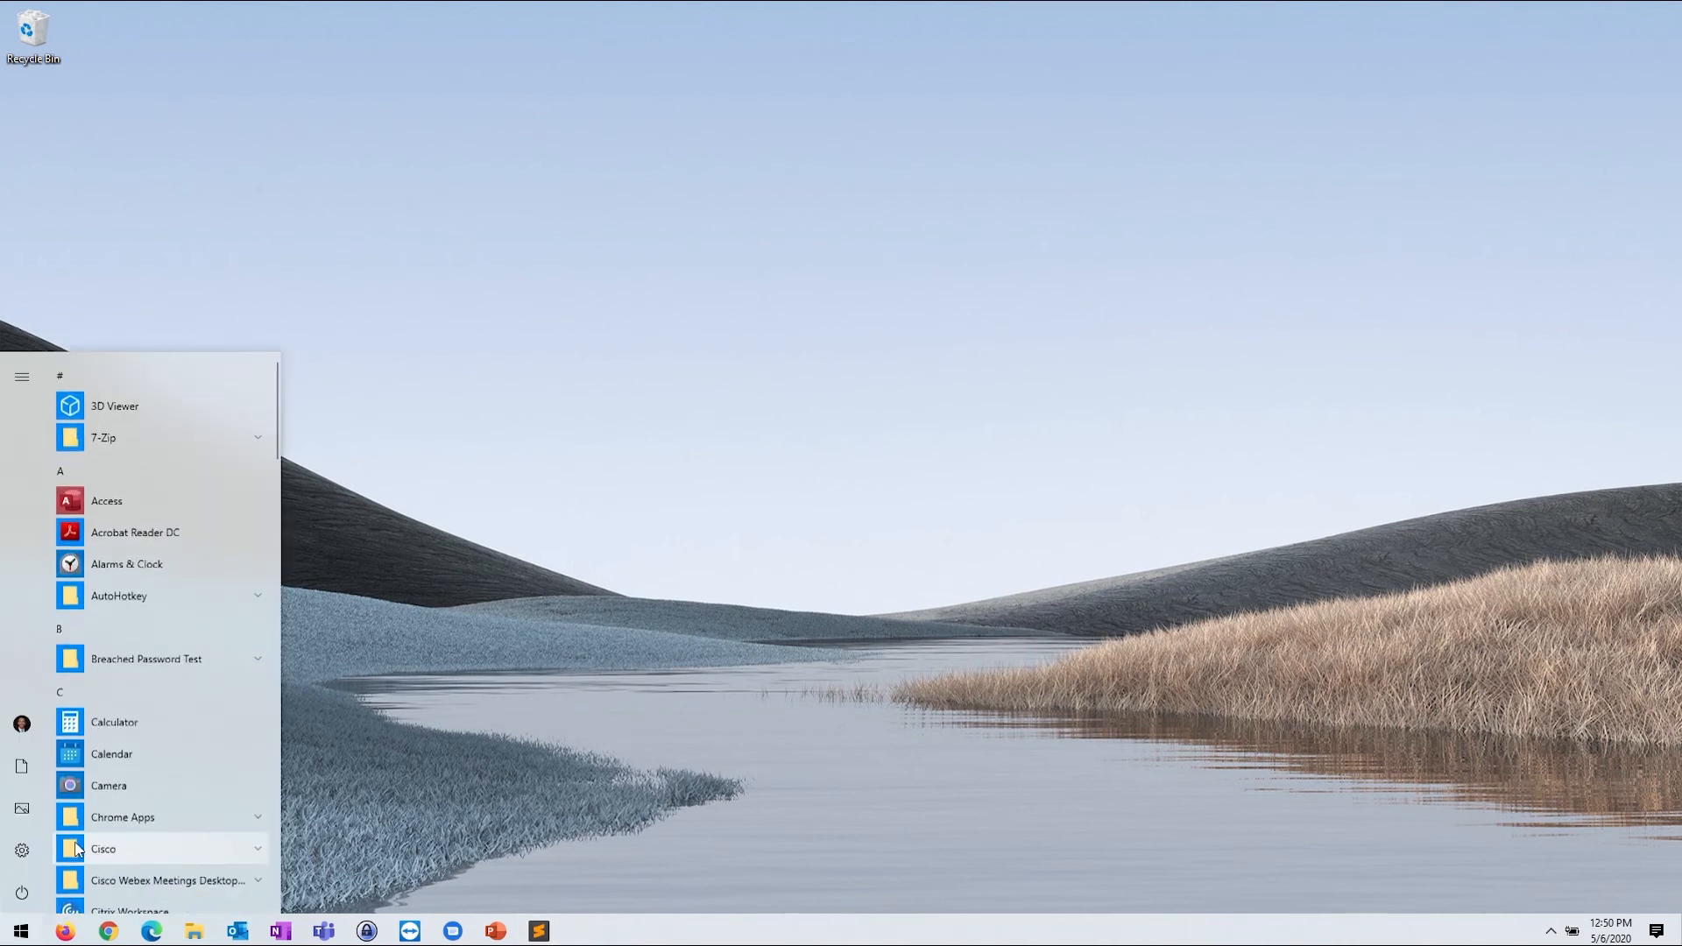
{"action": "type", "text": "onedr"}
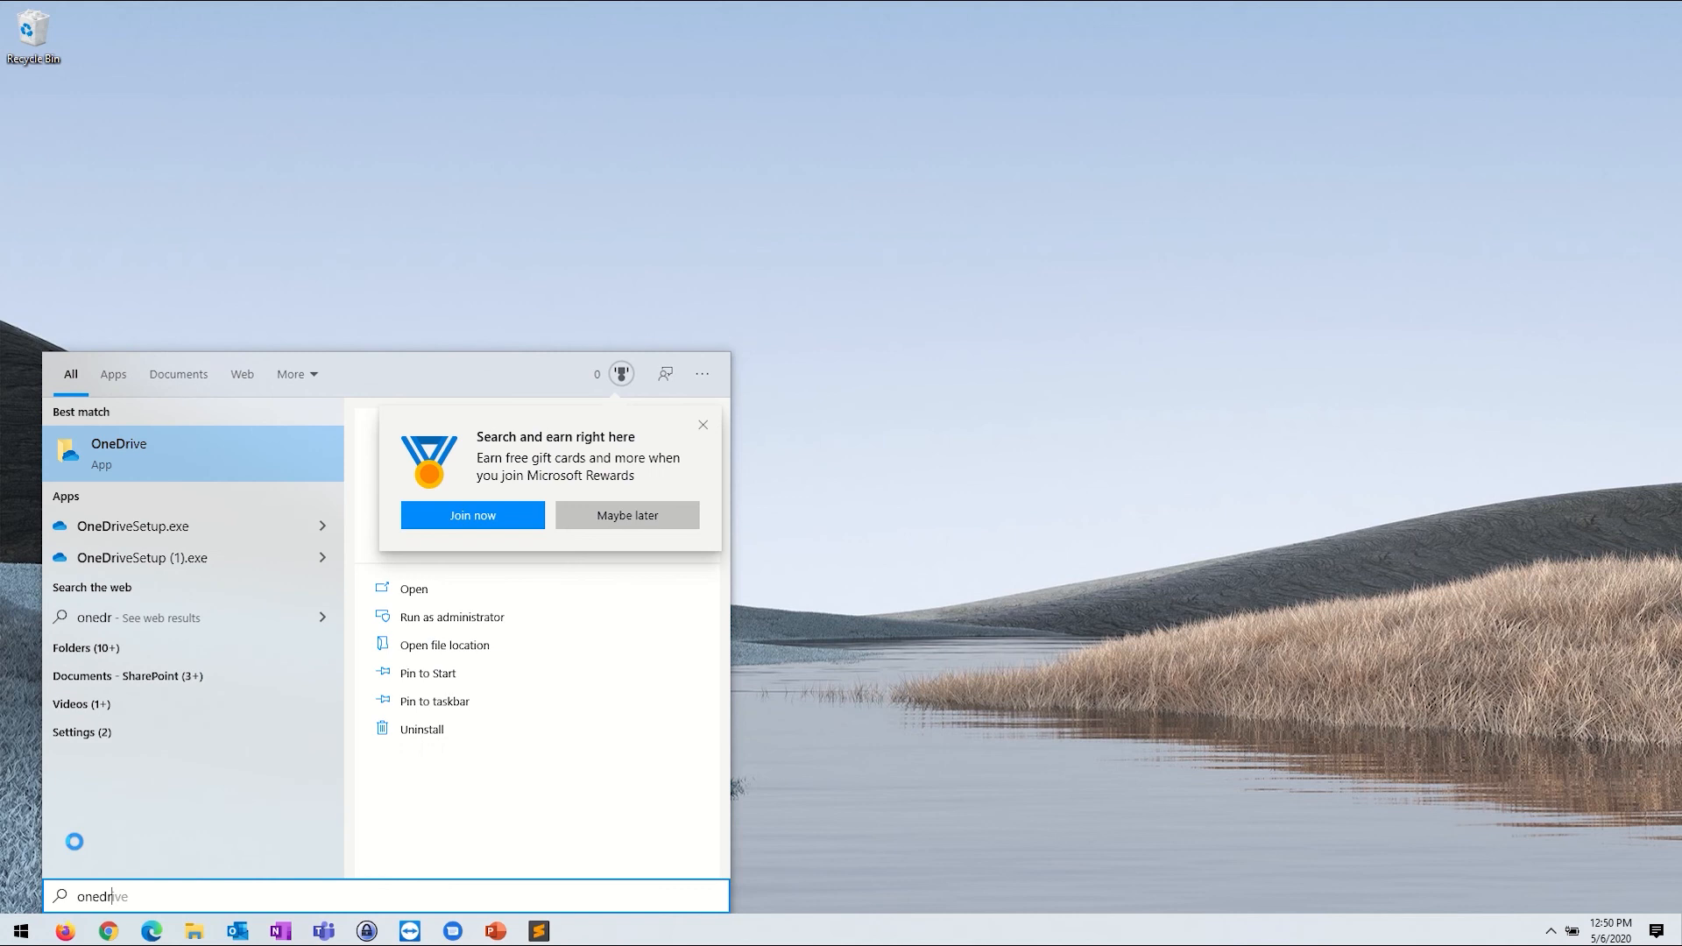
{"action": "left_click", "coordinate": [124, 445]}
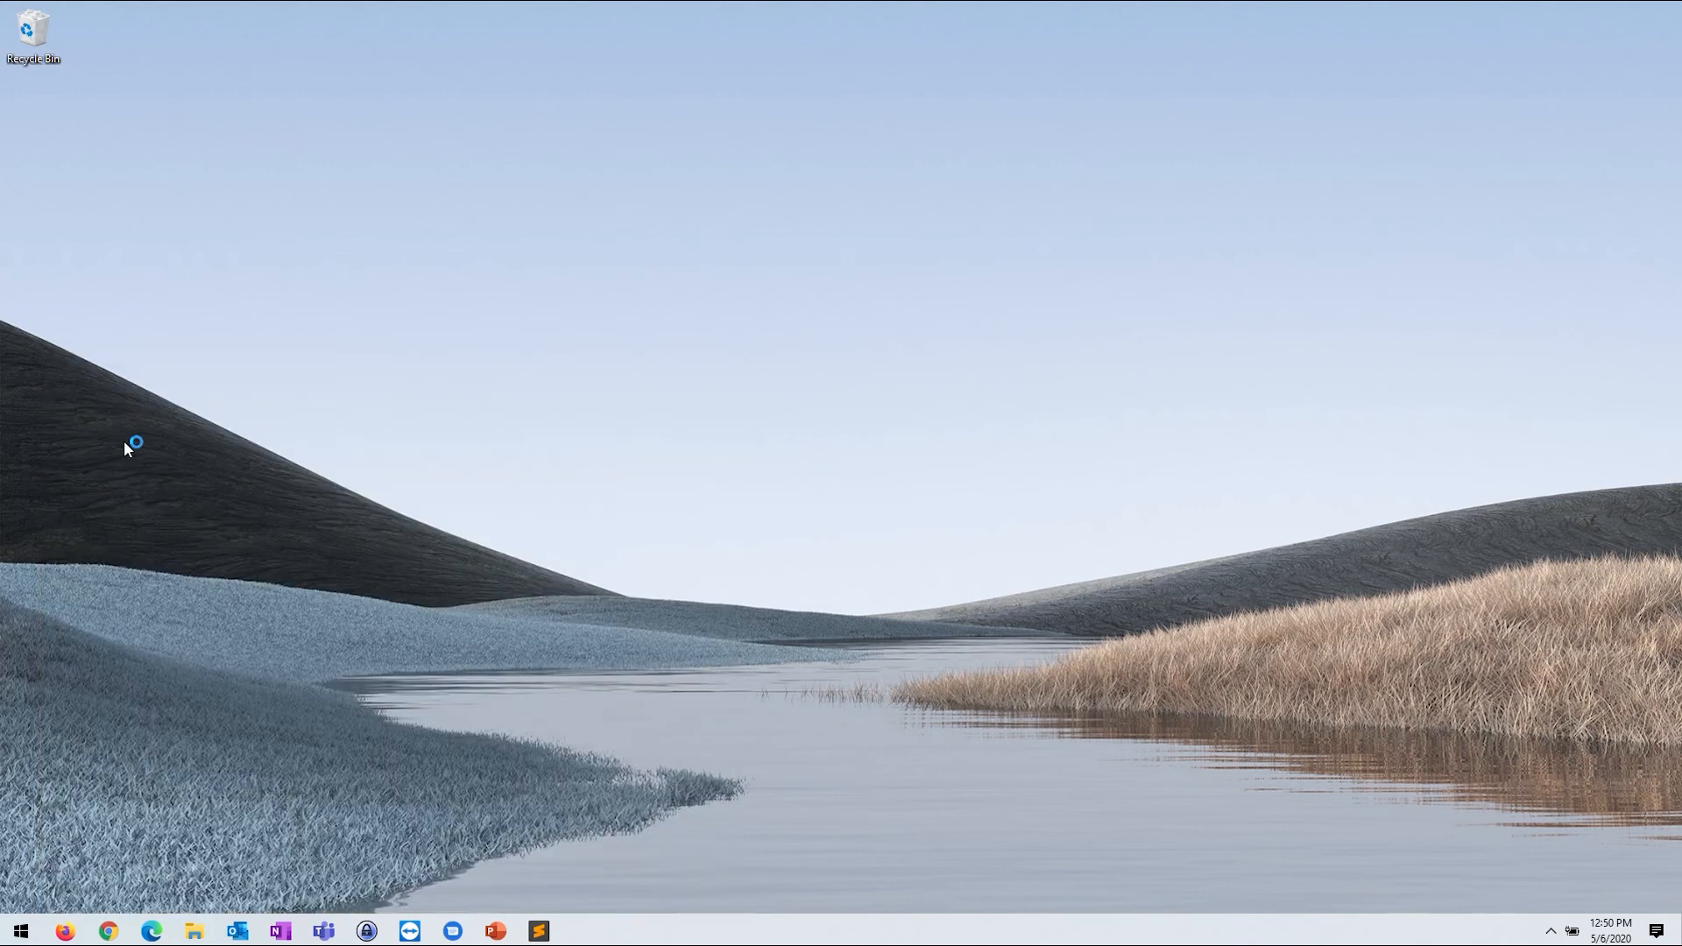
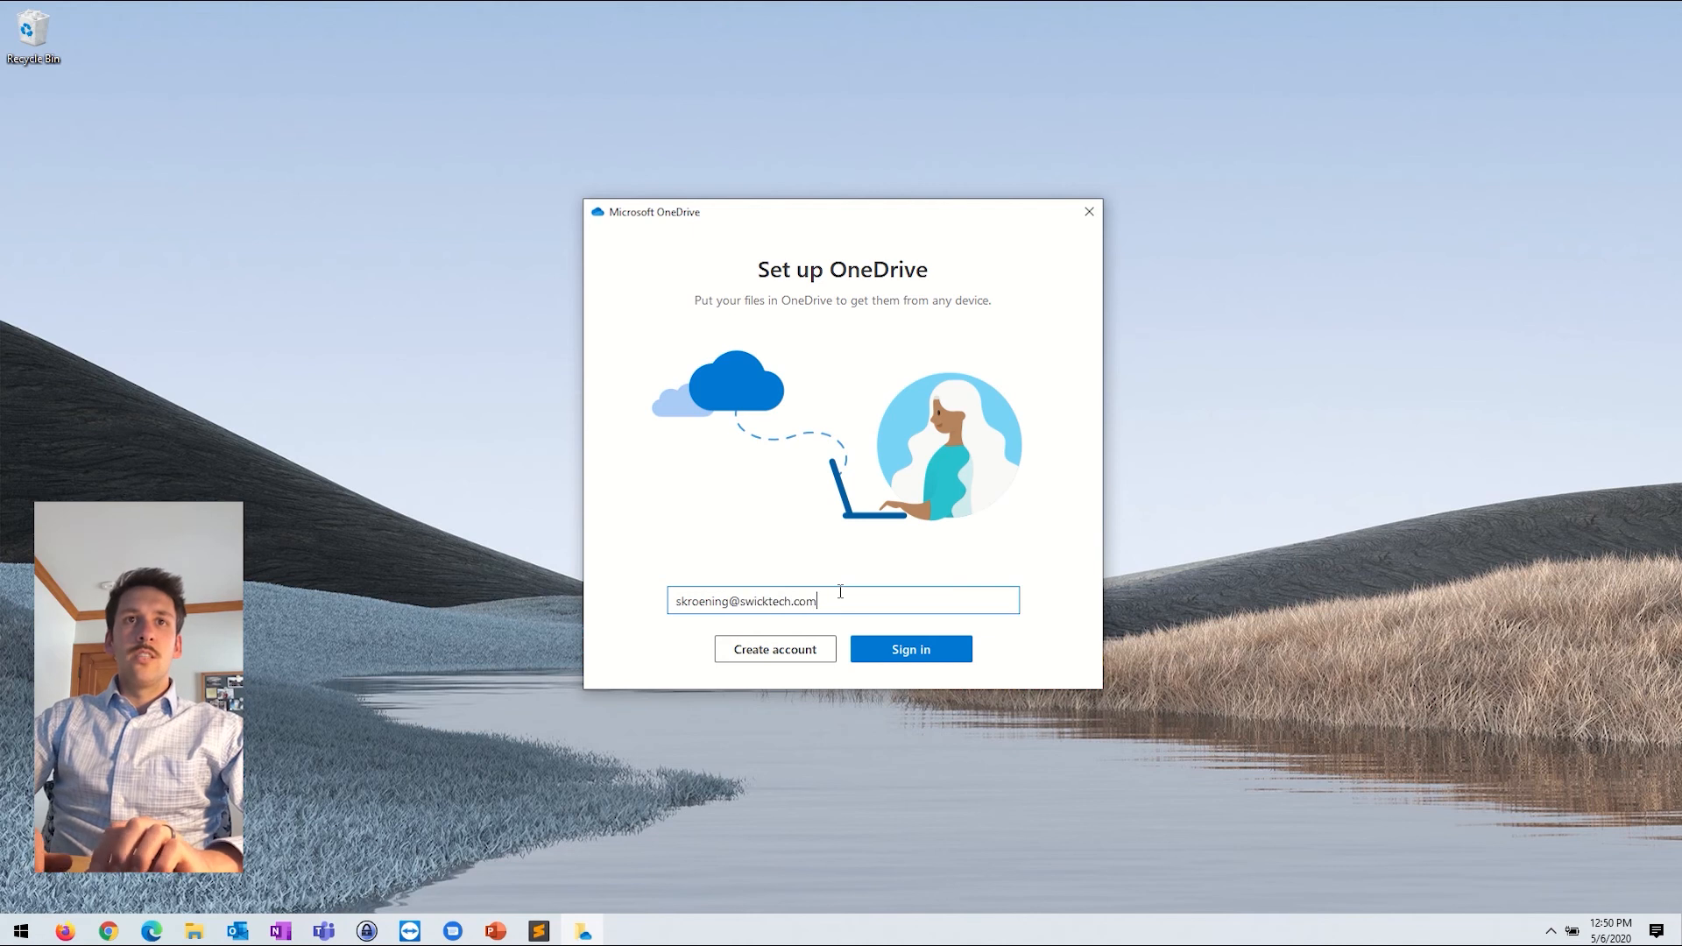
Step: Sign in to OneDrive with the work e-mail address and accept the default folder location
{"action": "left_click", "coordinate": [928, 651]}
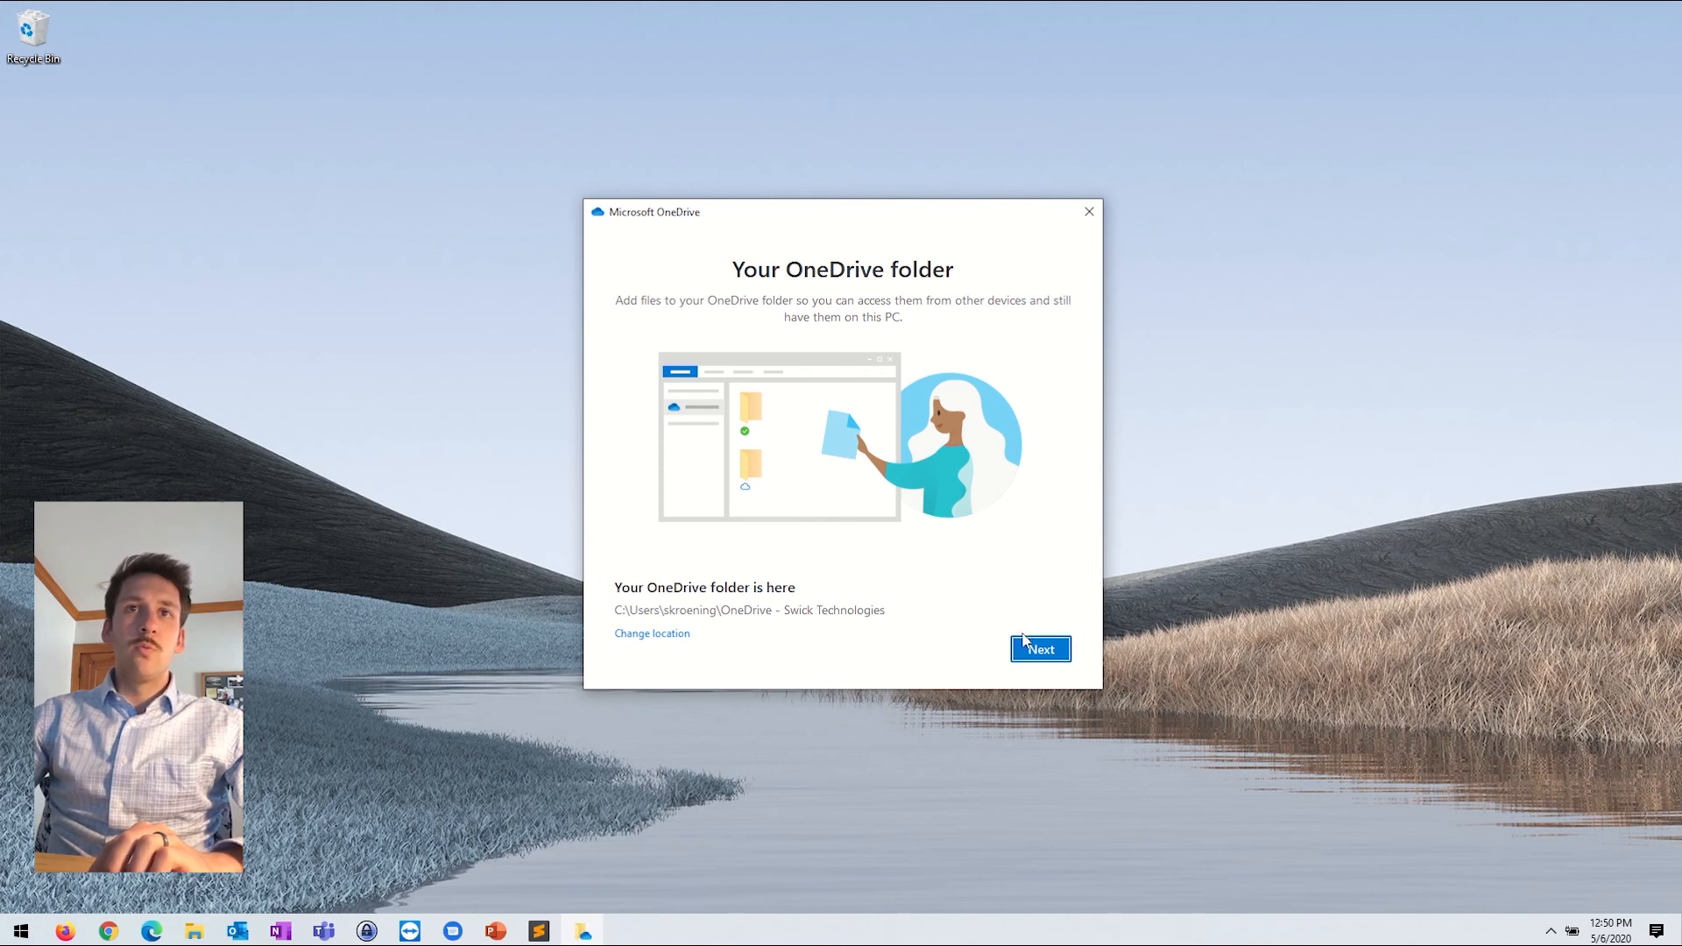
{"action": "left_click", "coordinate": [1042, 653]}
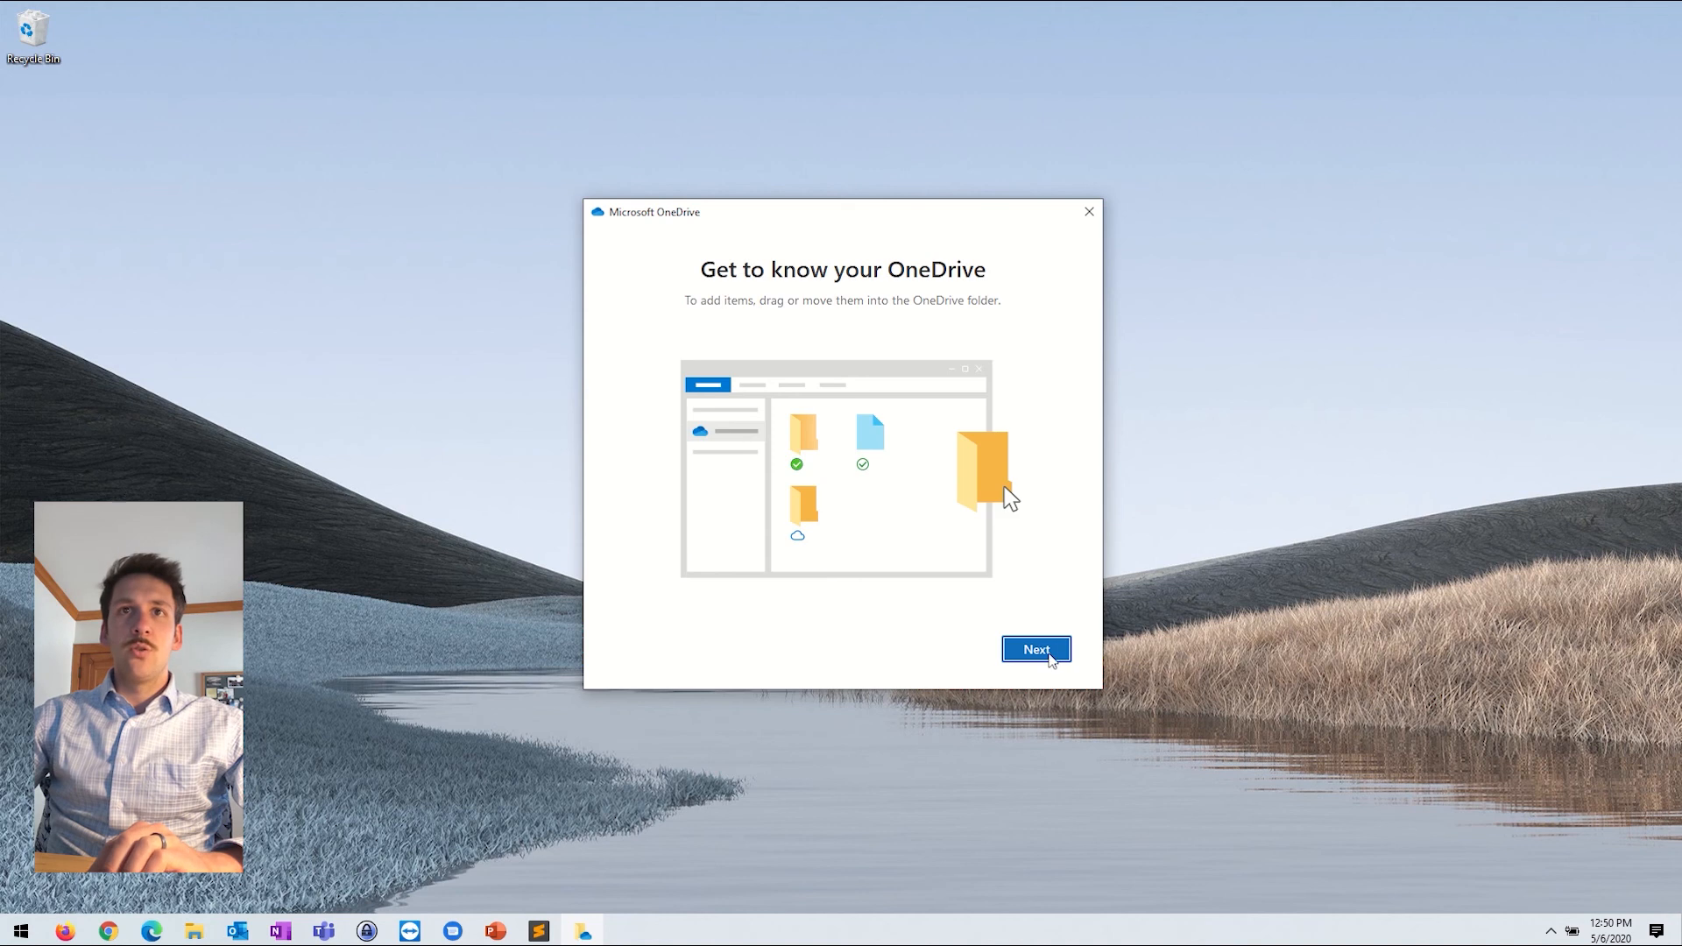
Step: Go through the intro pages, skip the mobile app, and open the OneDrive - Swick Technologies folder
{"action": "left_click", "coordinate": [1047, 657]}
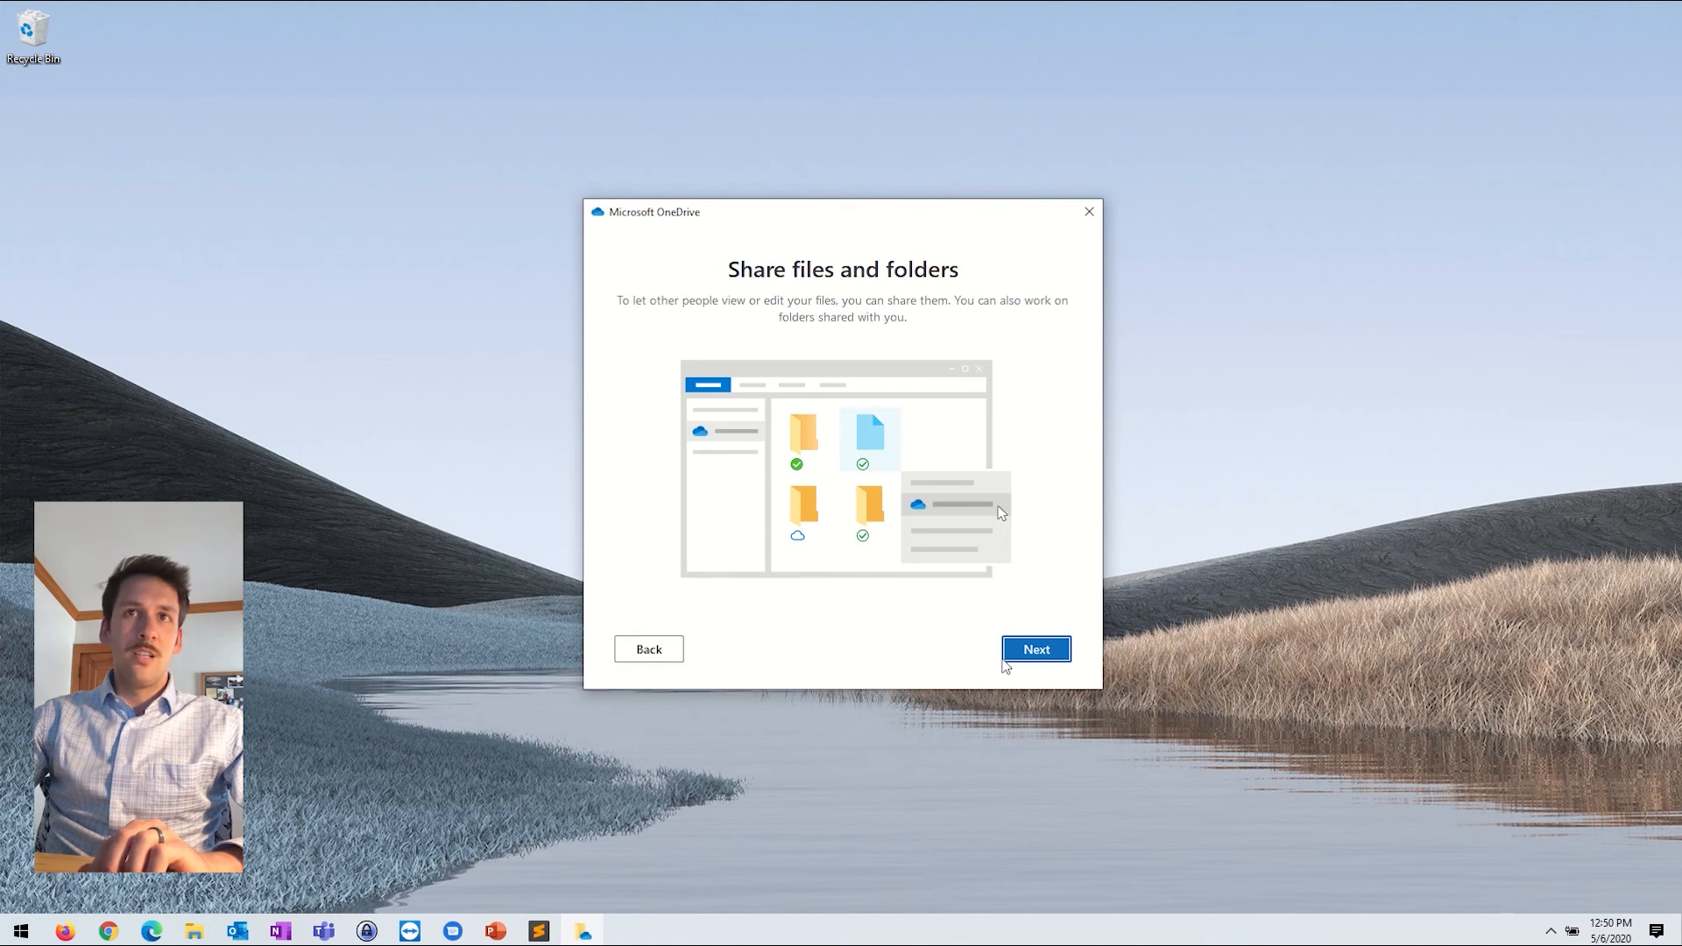
{"action": "left_click", "coordinate": [1037, 655]}
{"action": "left_click", "coordinate": [1063, 653]}
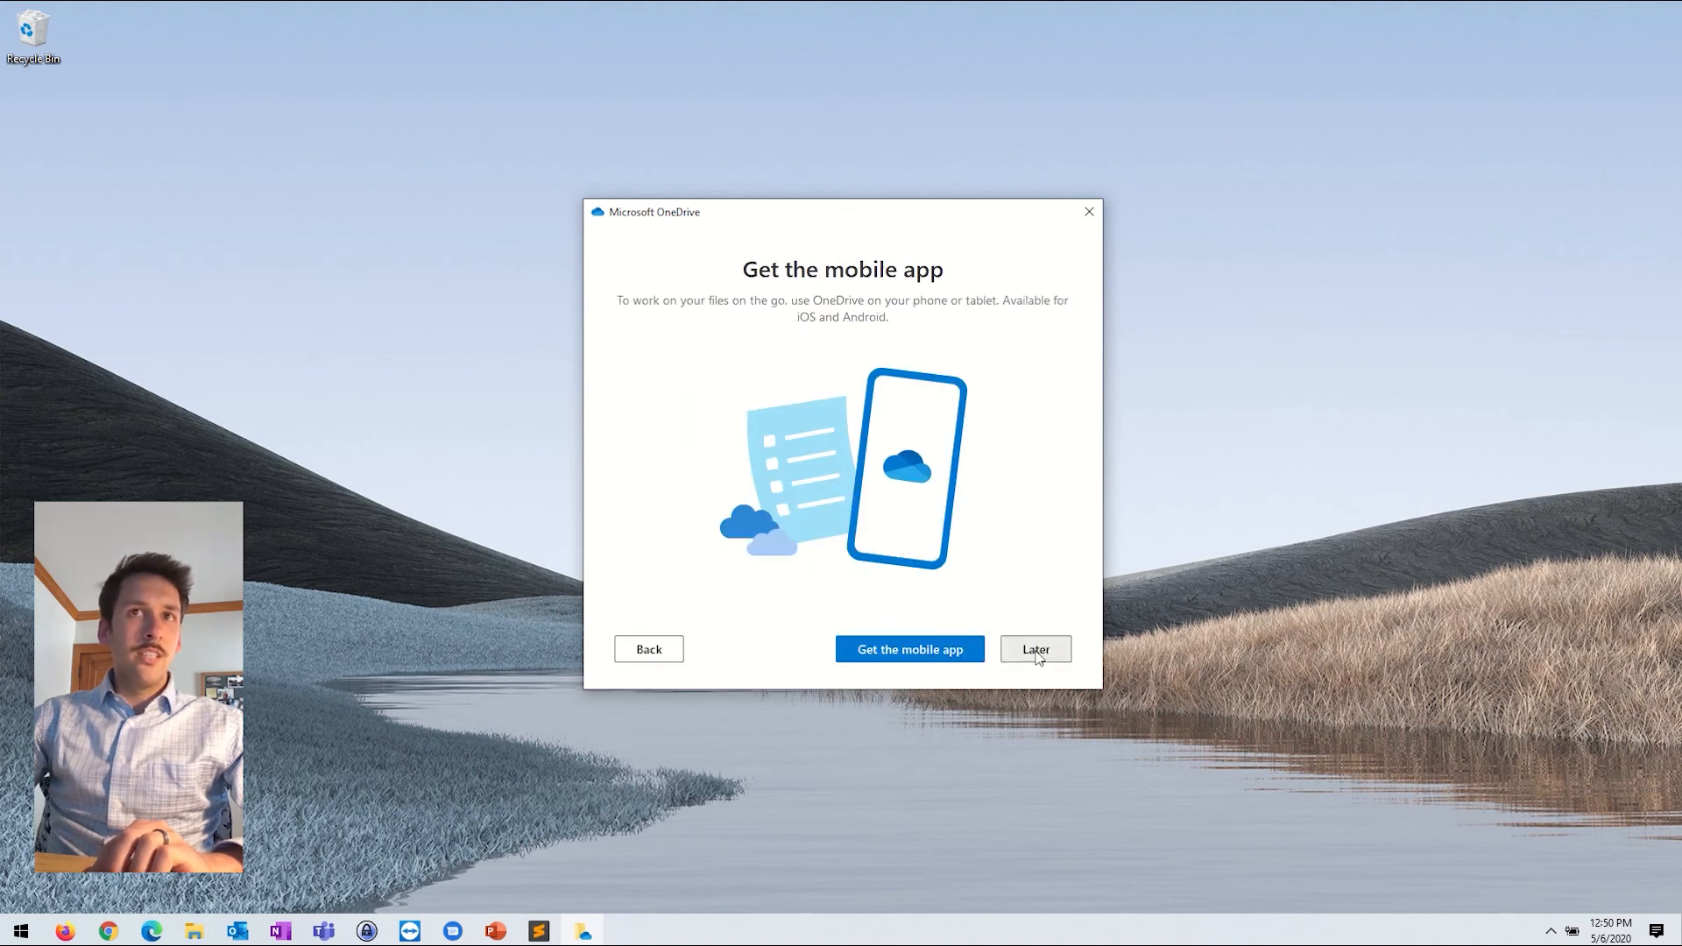
{"action": "left_click", "coordinate": [1042, 650]}
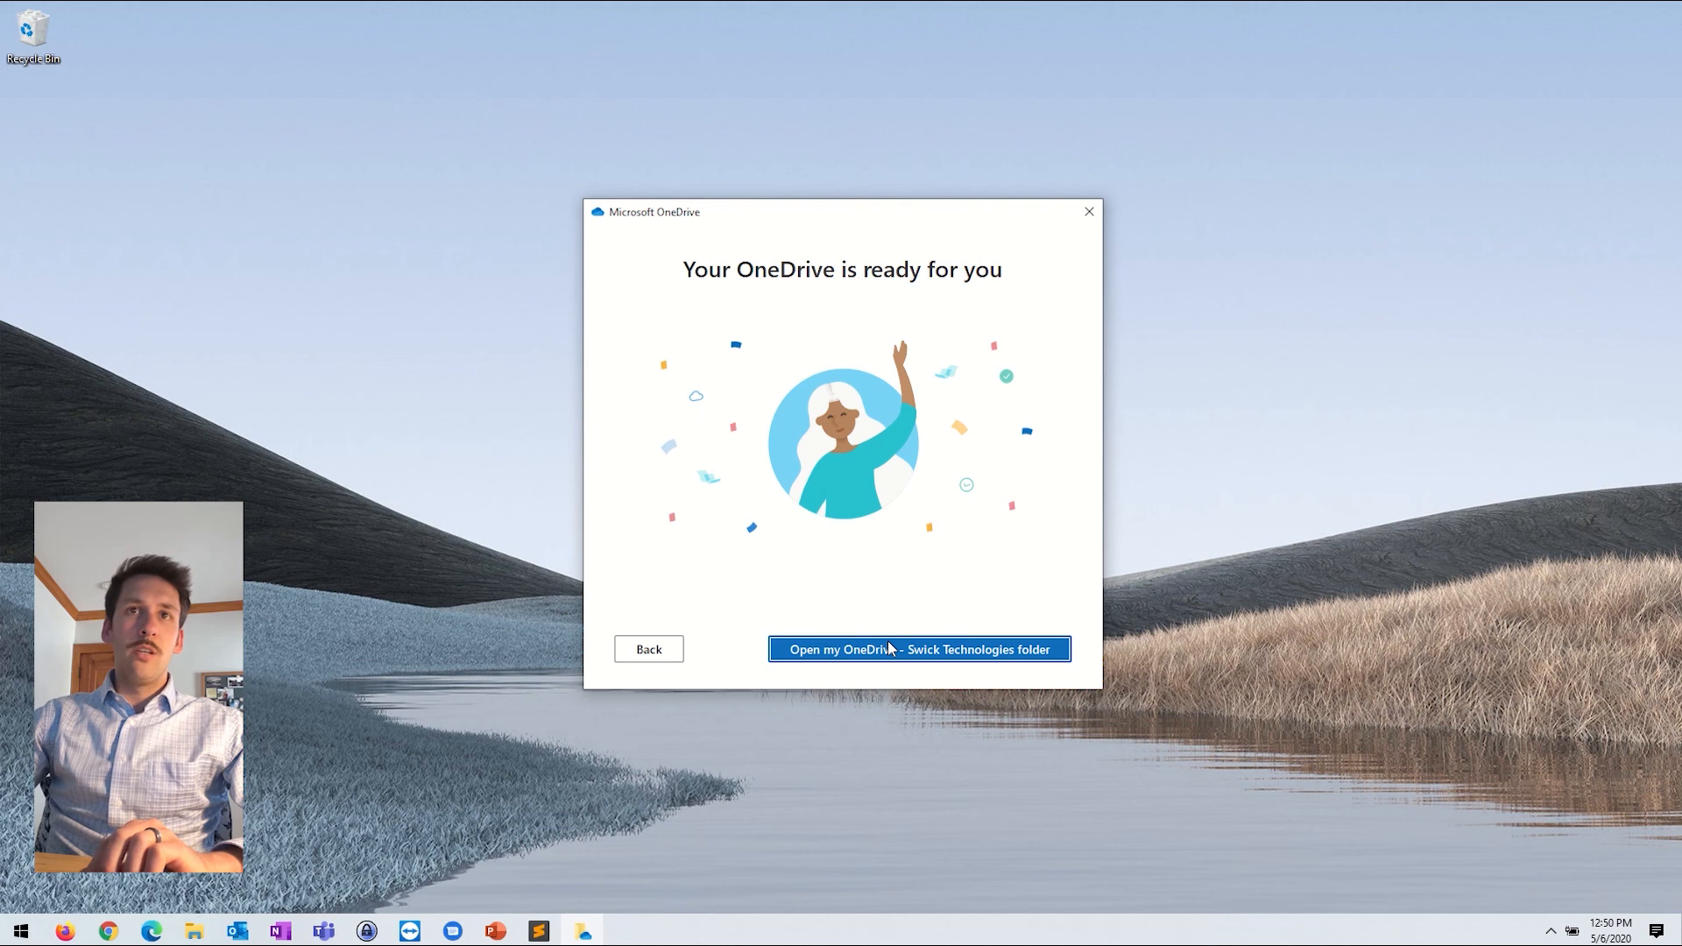
{"action": "left_click", "coordinate": [918, 657]}
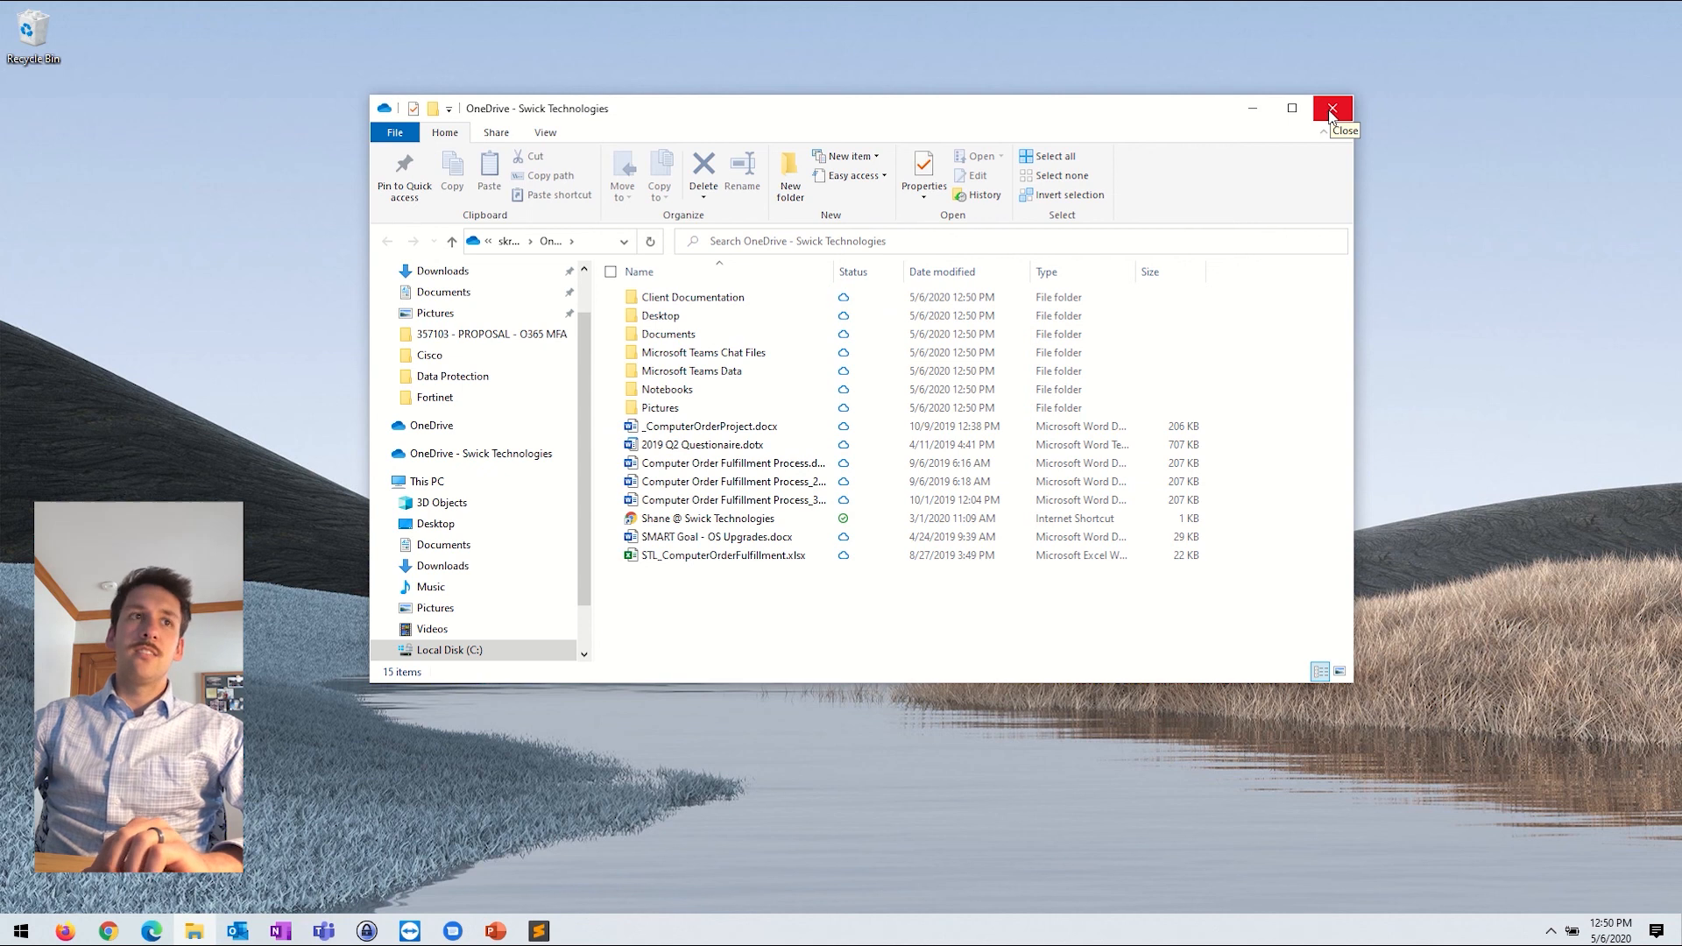
Step: Close the OneDrive folder, confirm up-to-date sync in the tray panel, reopen the folder, then close it
{"action": "left_click", "coordinate": [1332, 109]}
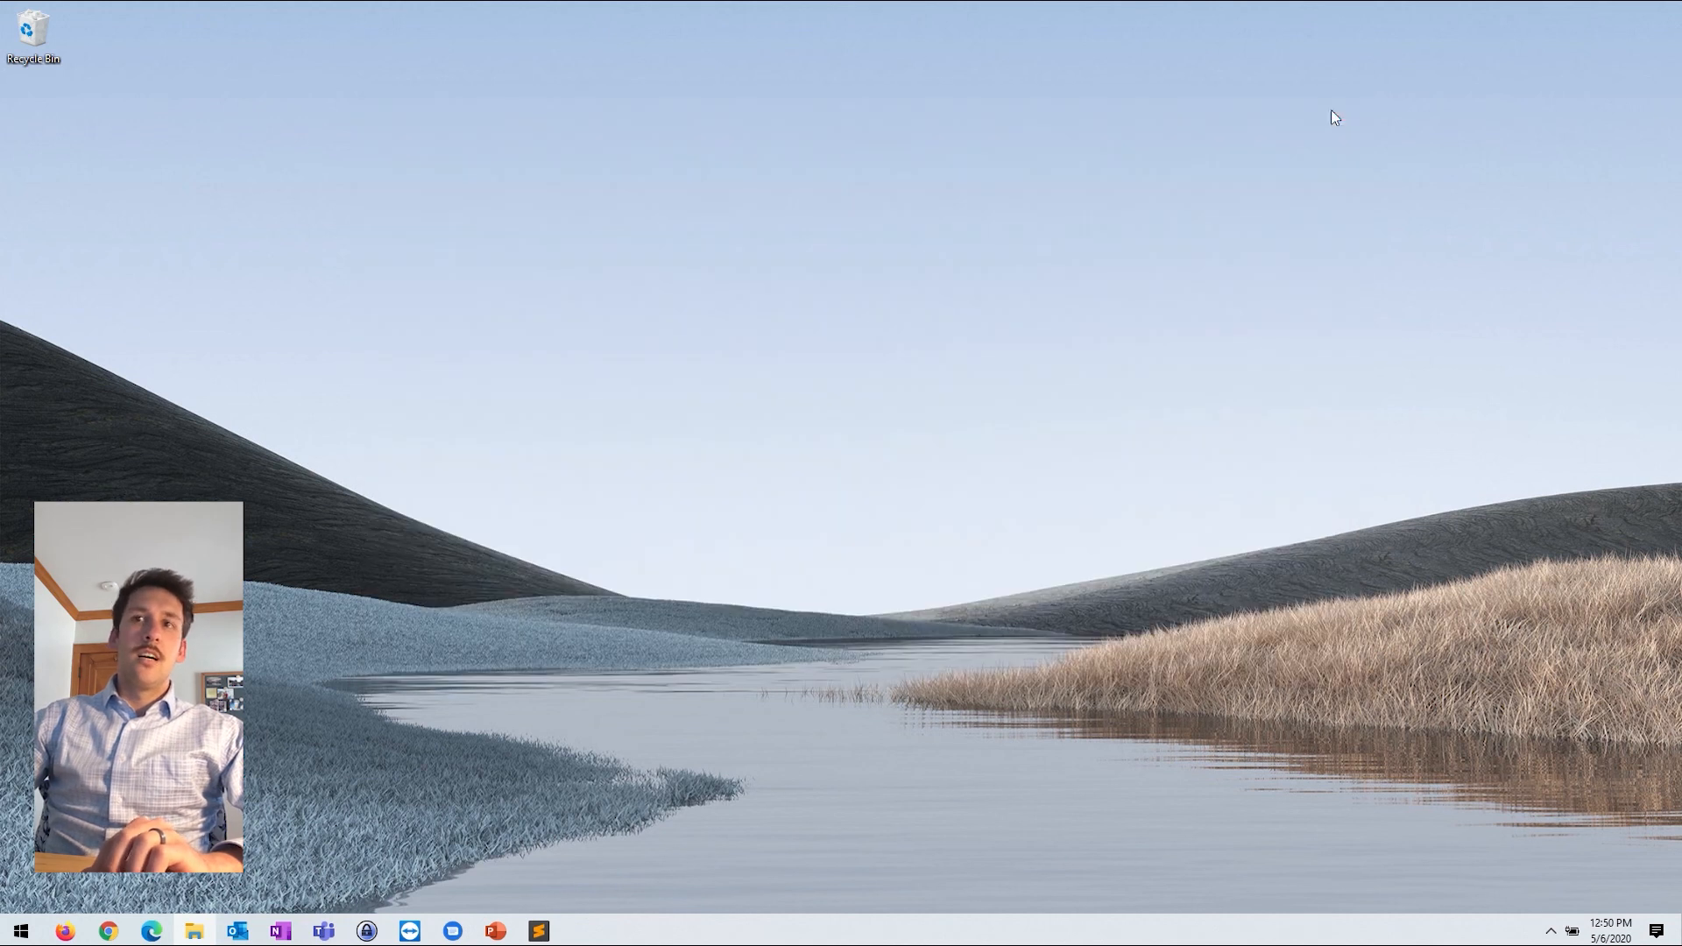
{"action": "left_click", "coordinate": [1550, 934]}
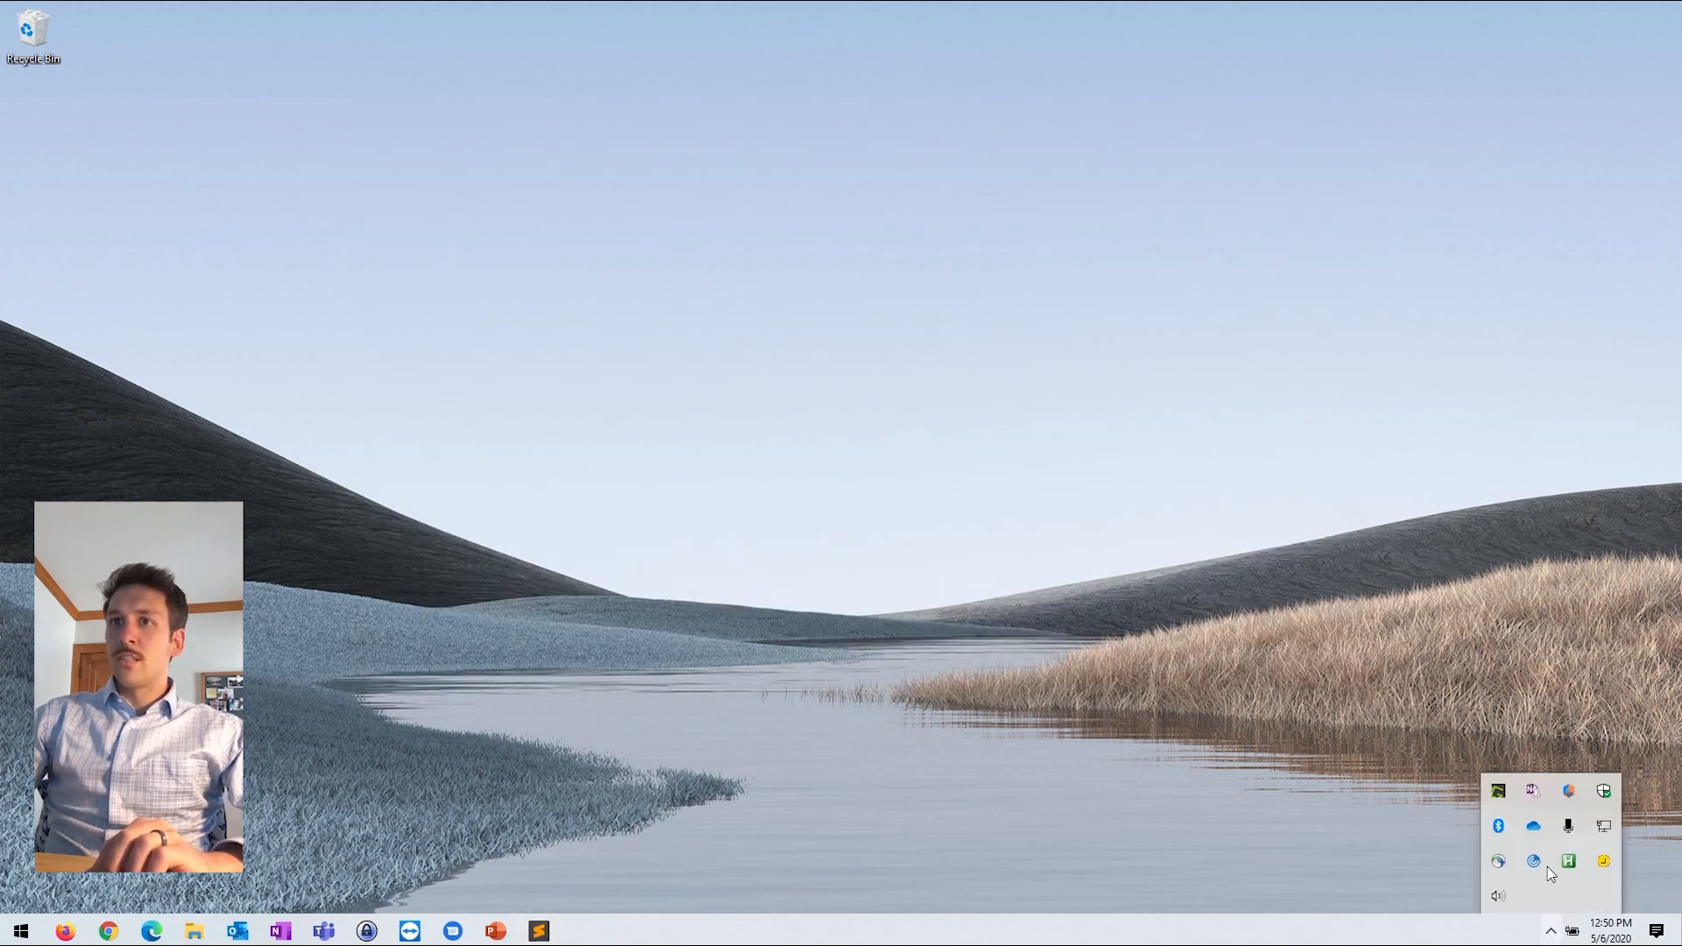
{"action": "left_click", "coordinate": [1533, 826]}
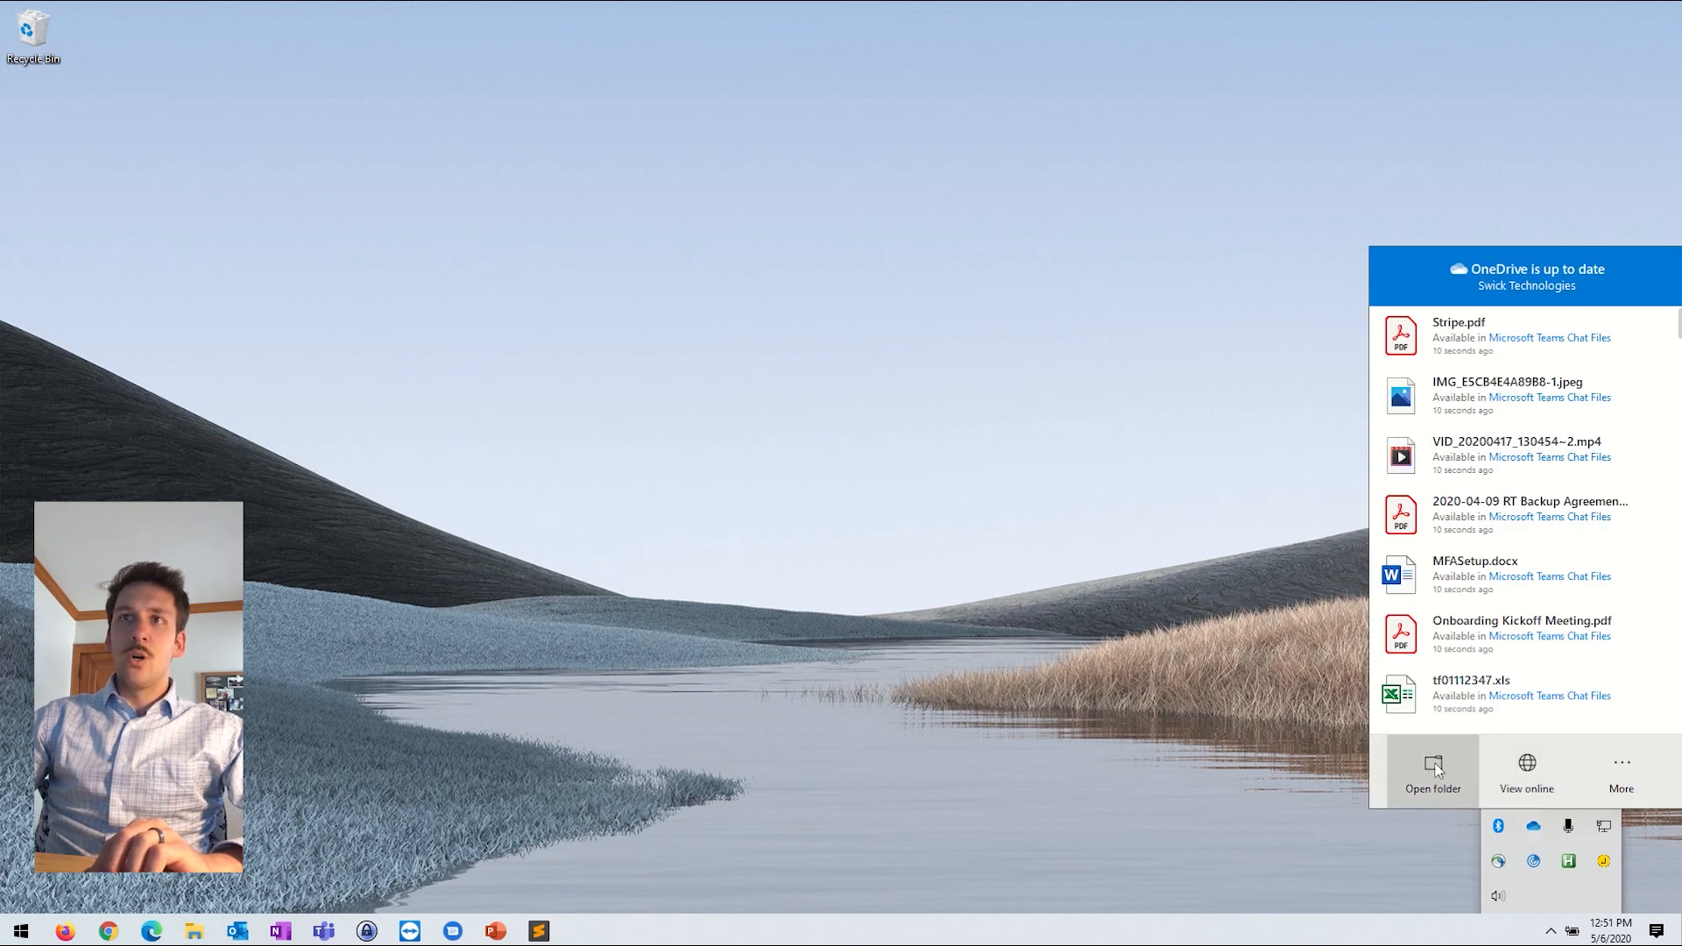
{"action": "left_click", "coordinate": [1433, 769]}
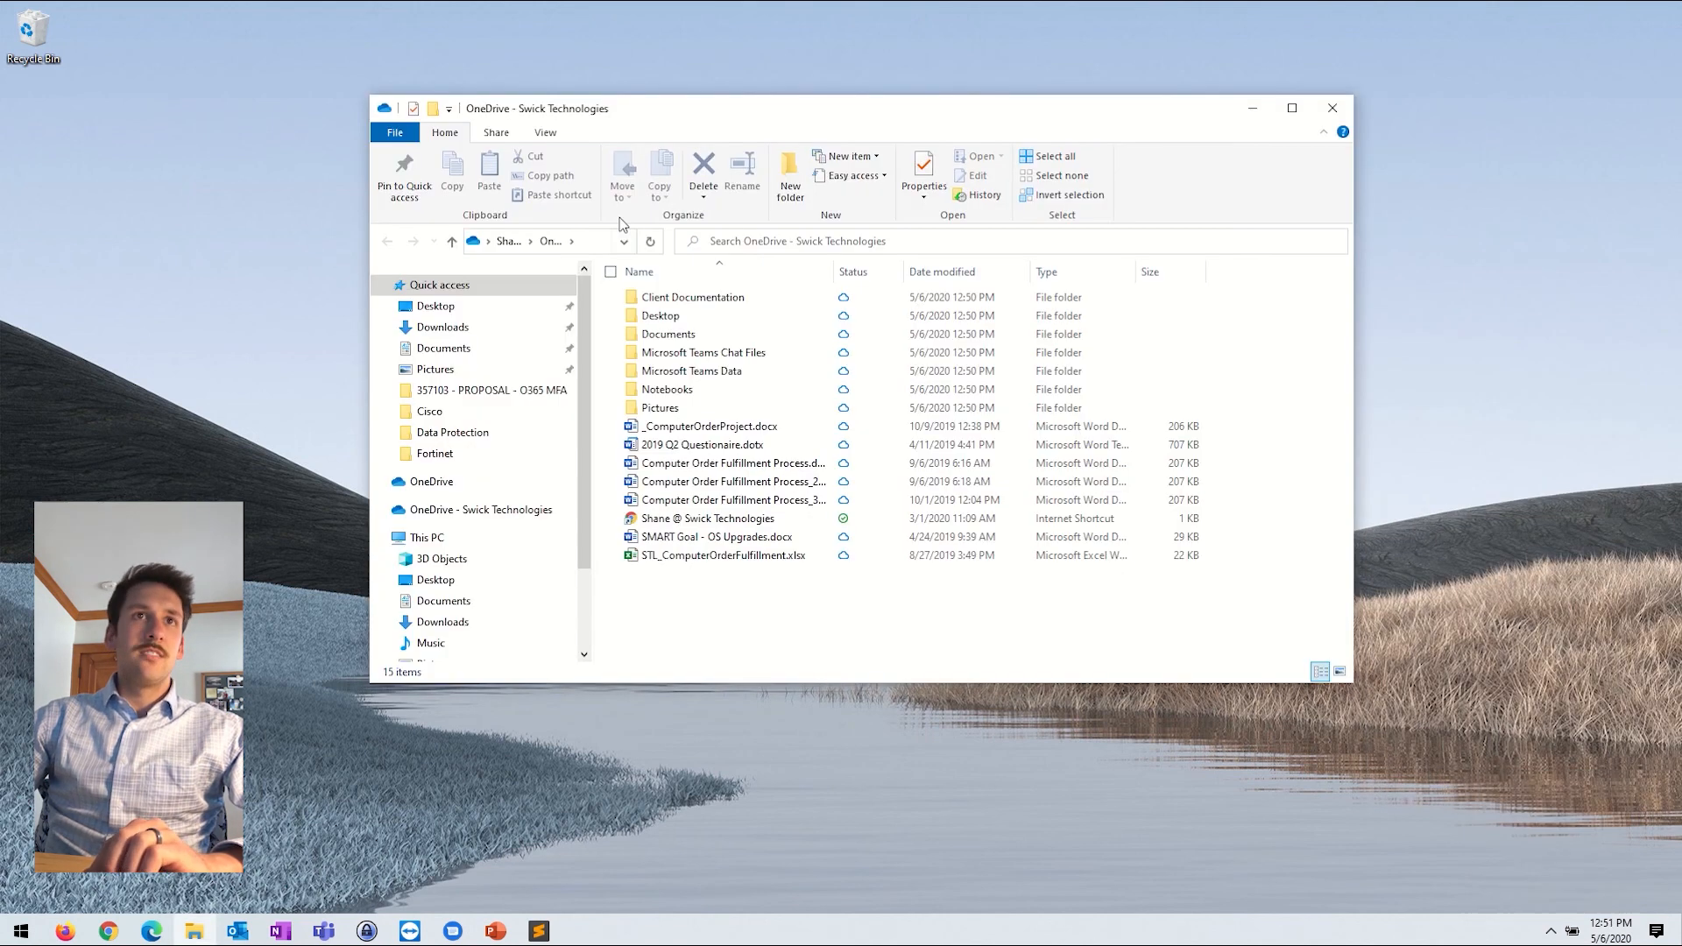
{"action": "left_click", "coordinate": [1330, 111]}
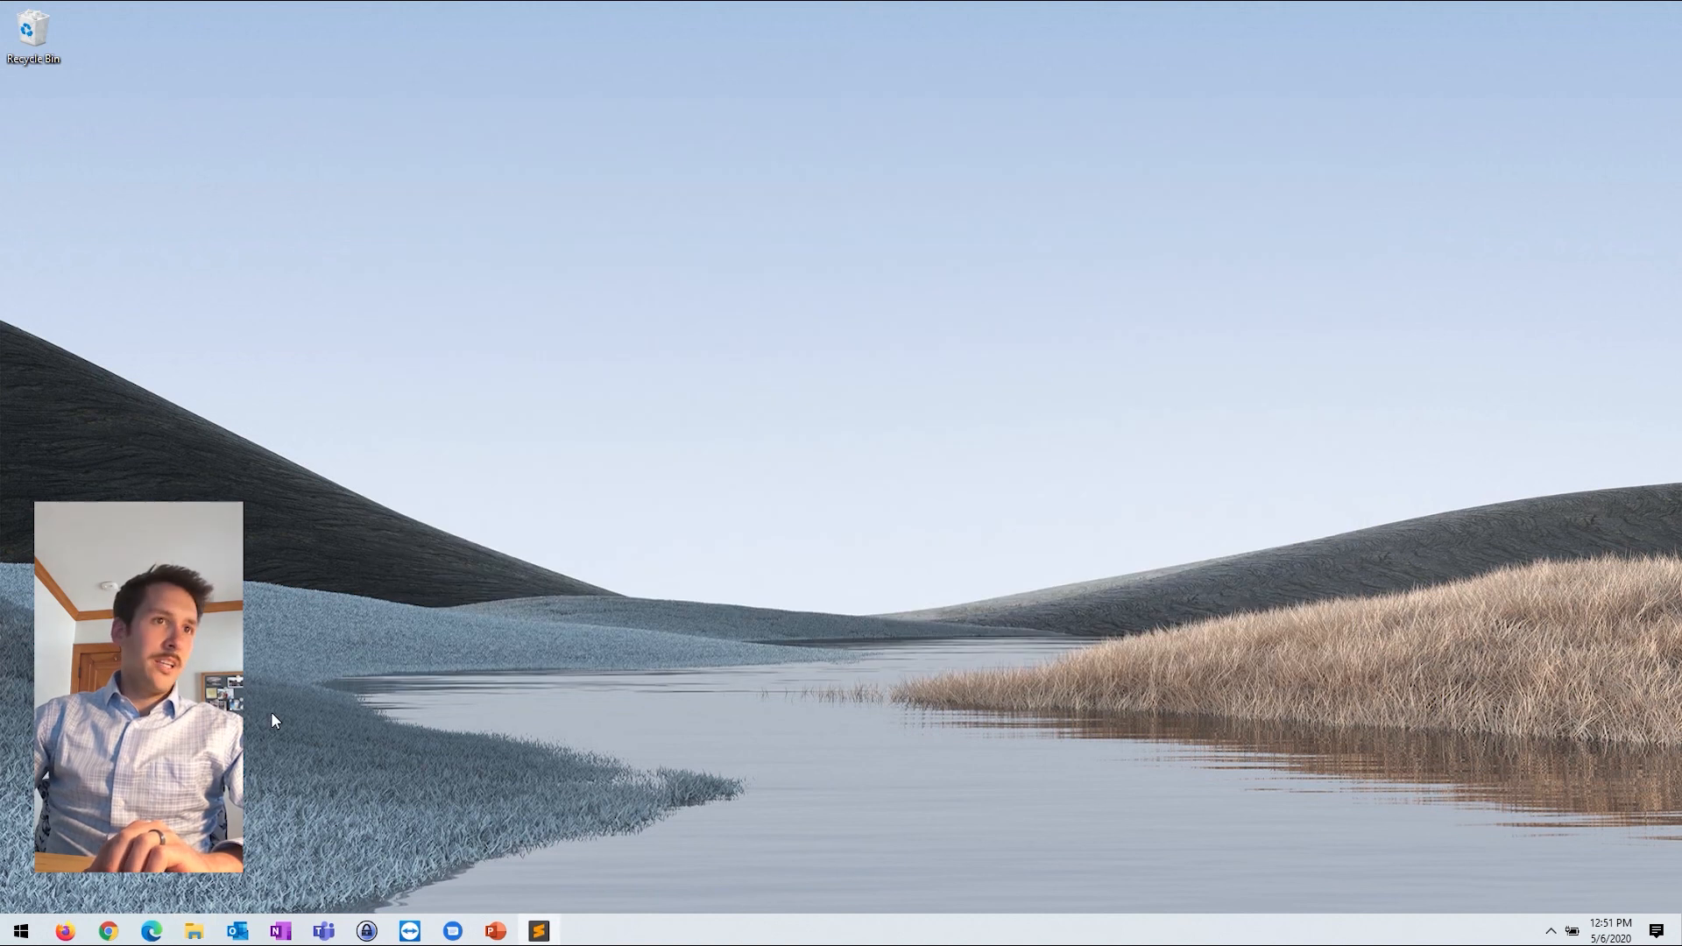
{"action": "left_click", "coordinate": [194, 933]}
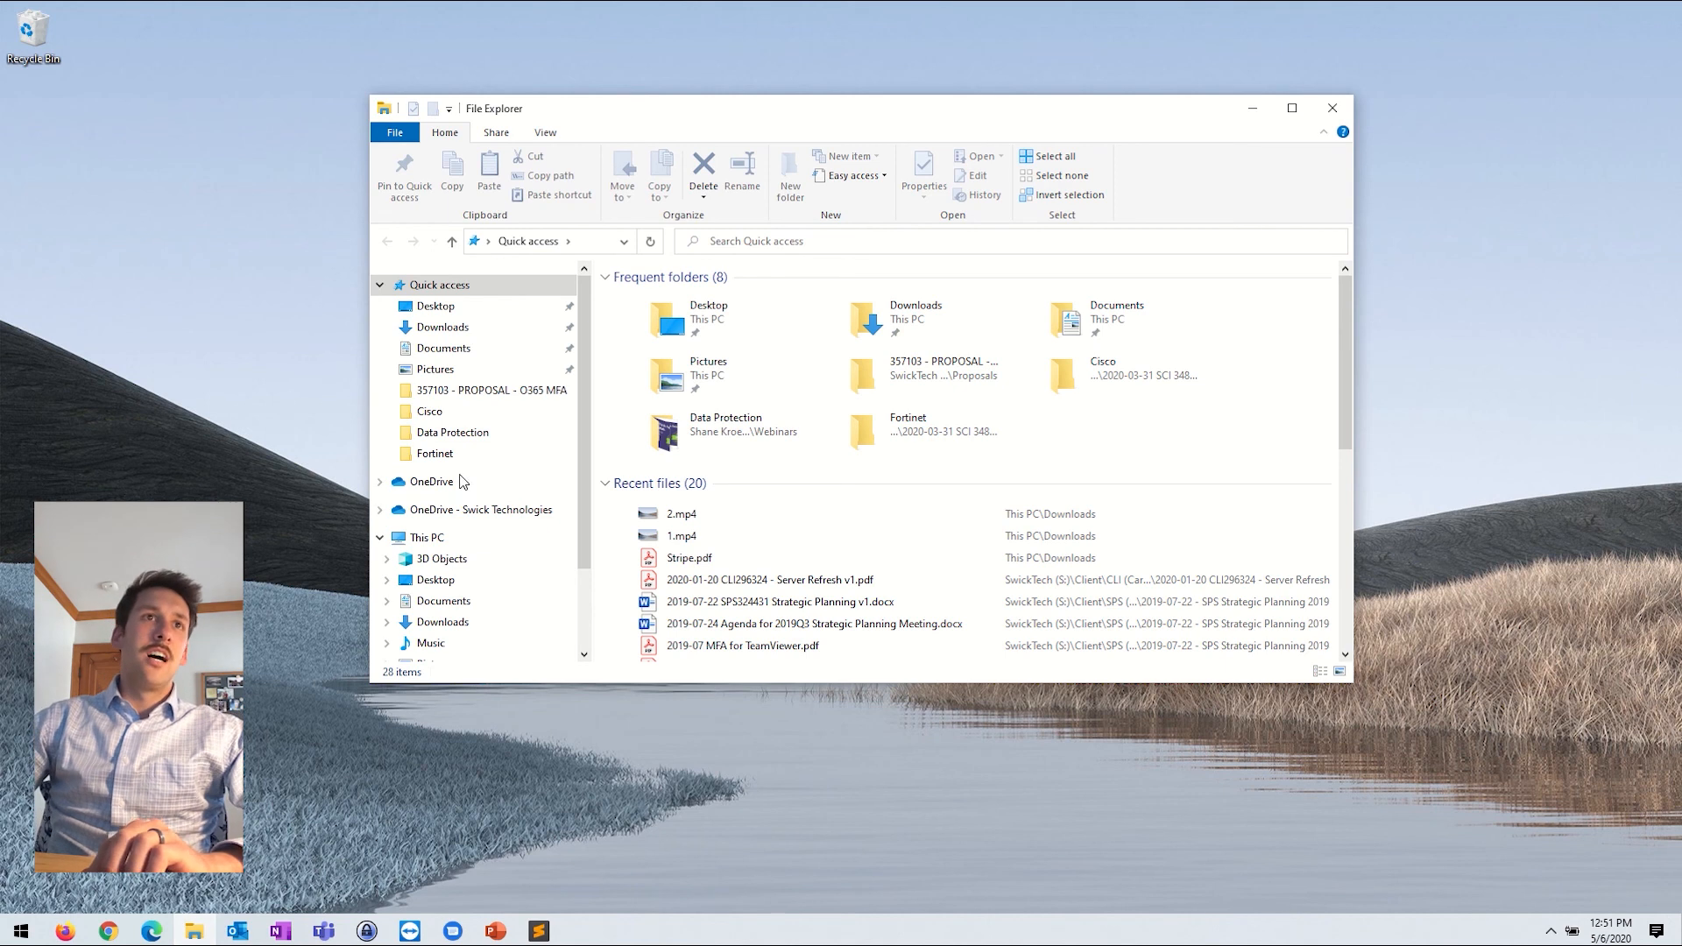
{"action": "left_click", "coordinate": [492, 518]}
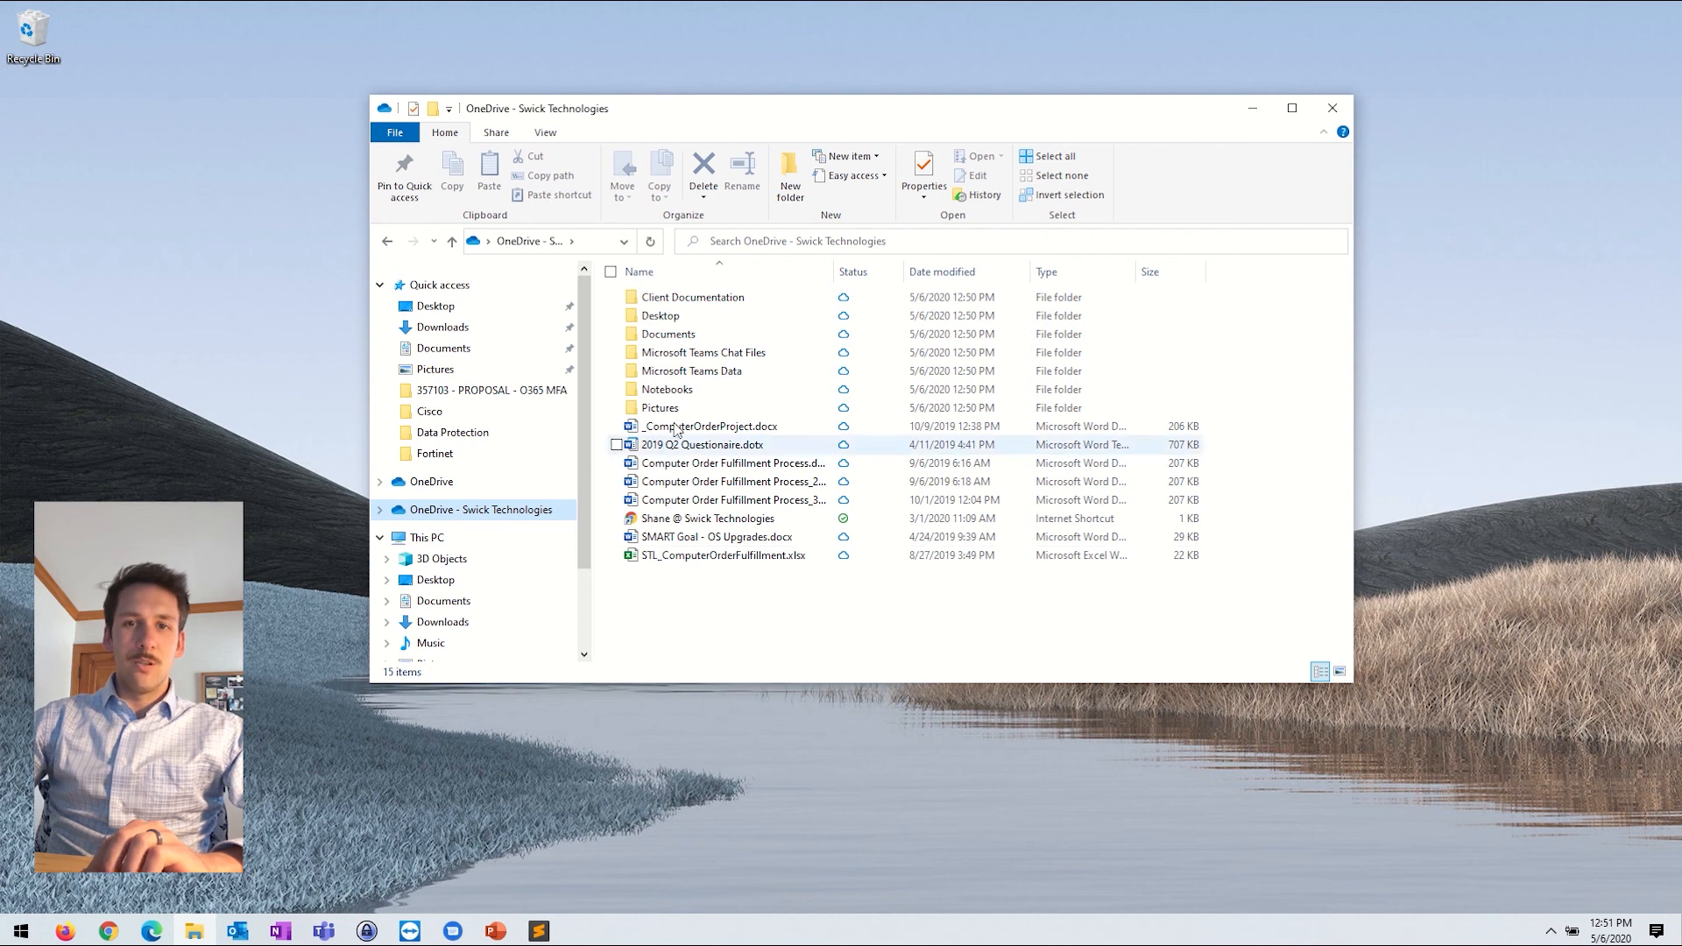
{"action": "left_click", "coordinate": [1335, 109]}
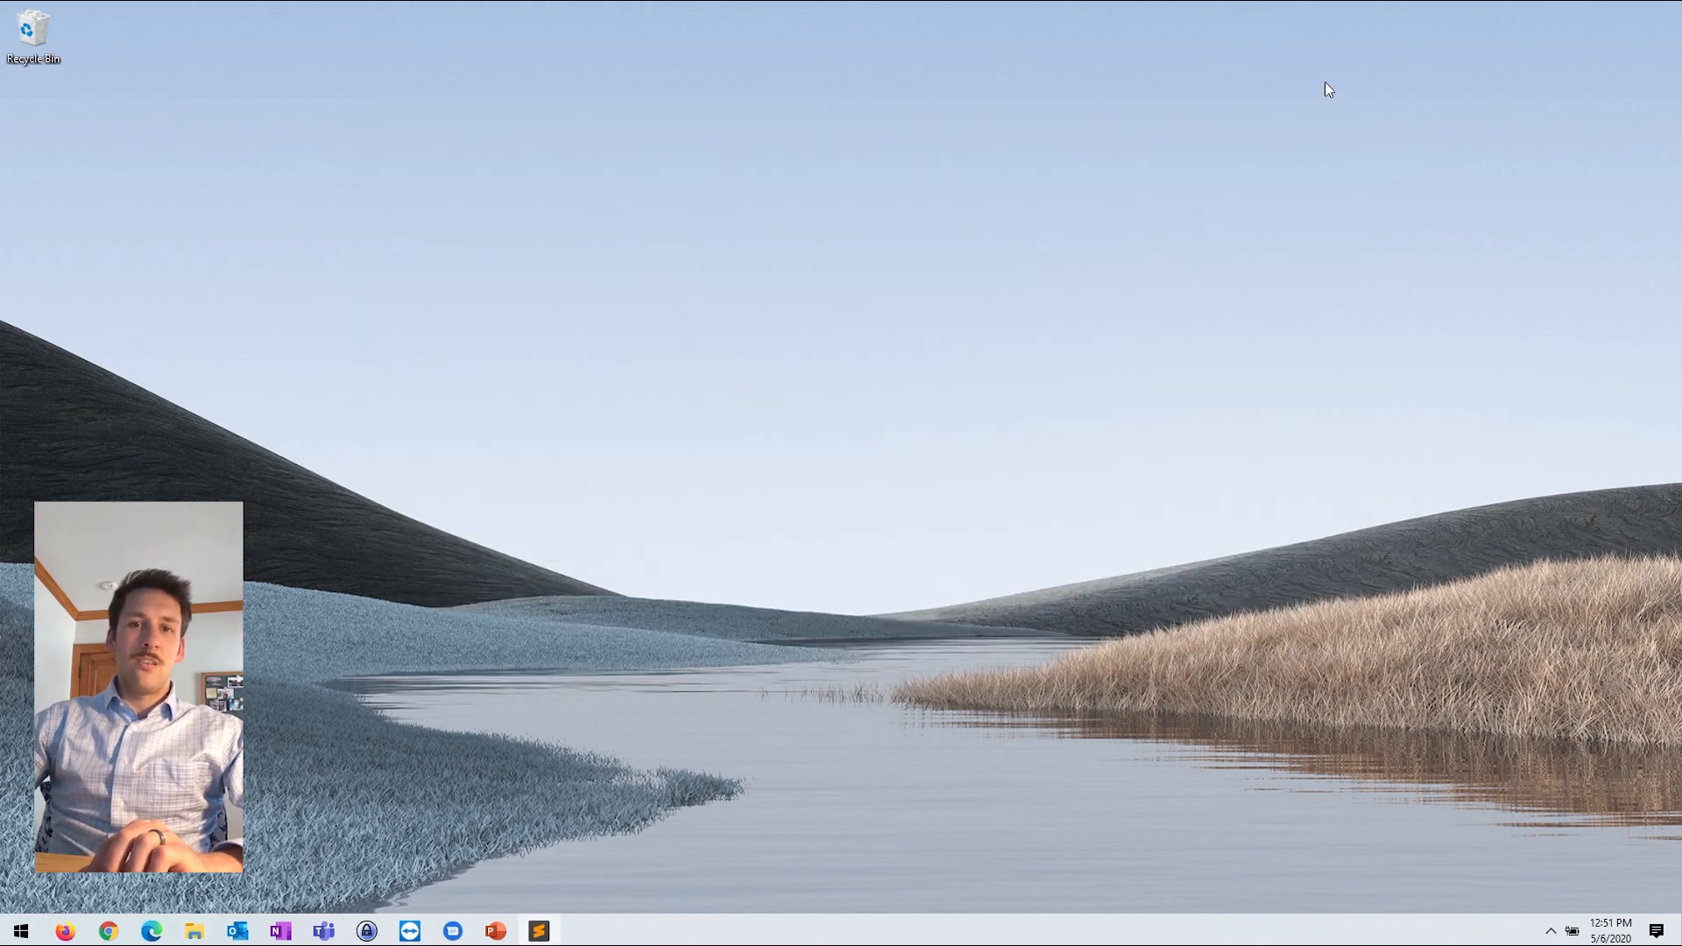